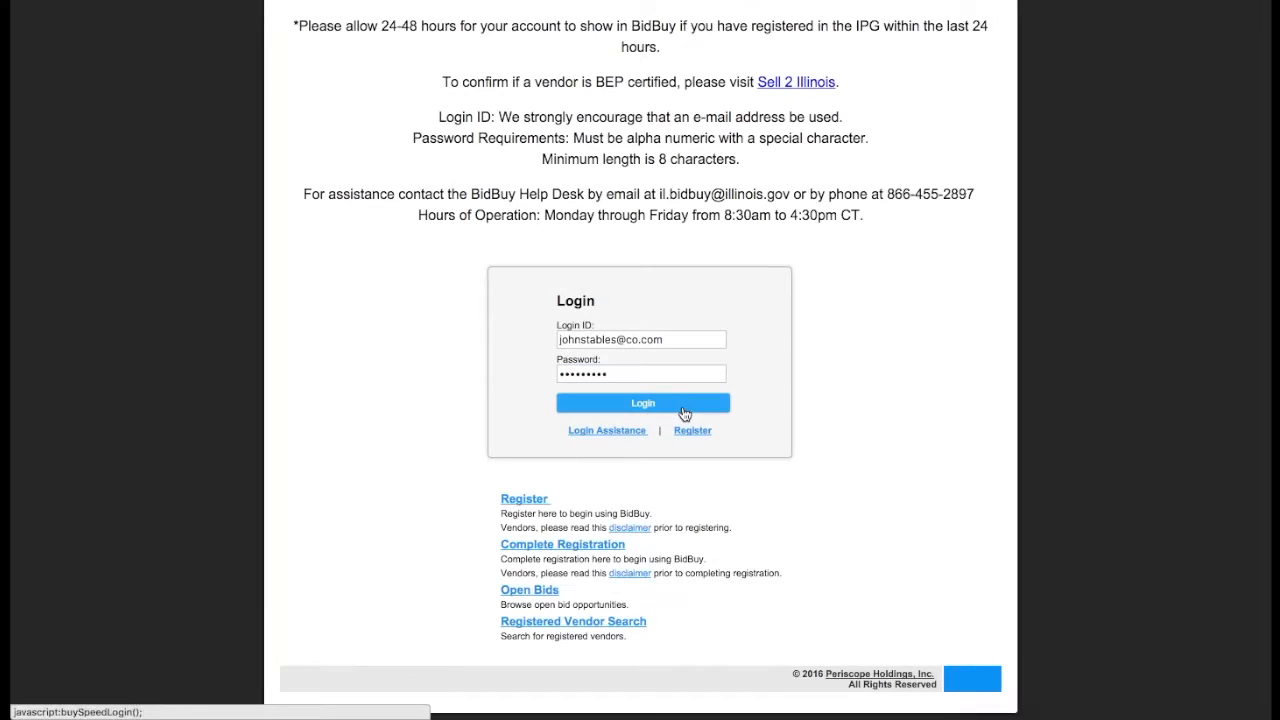
Step: Log in to the vendor account and replace the current password with a new, confirmed password
left_click(684, 413)
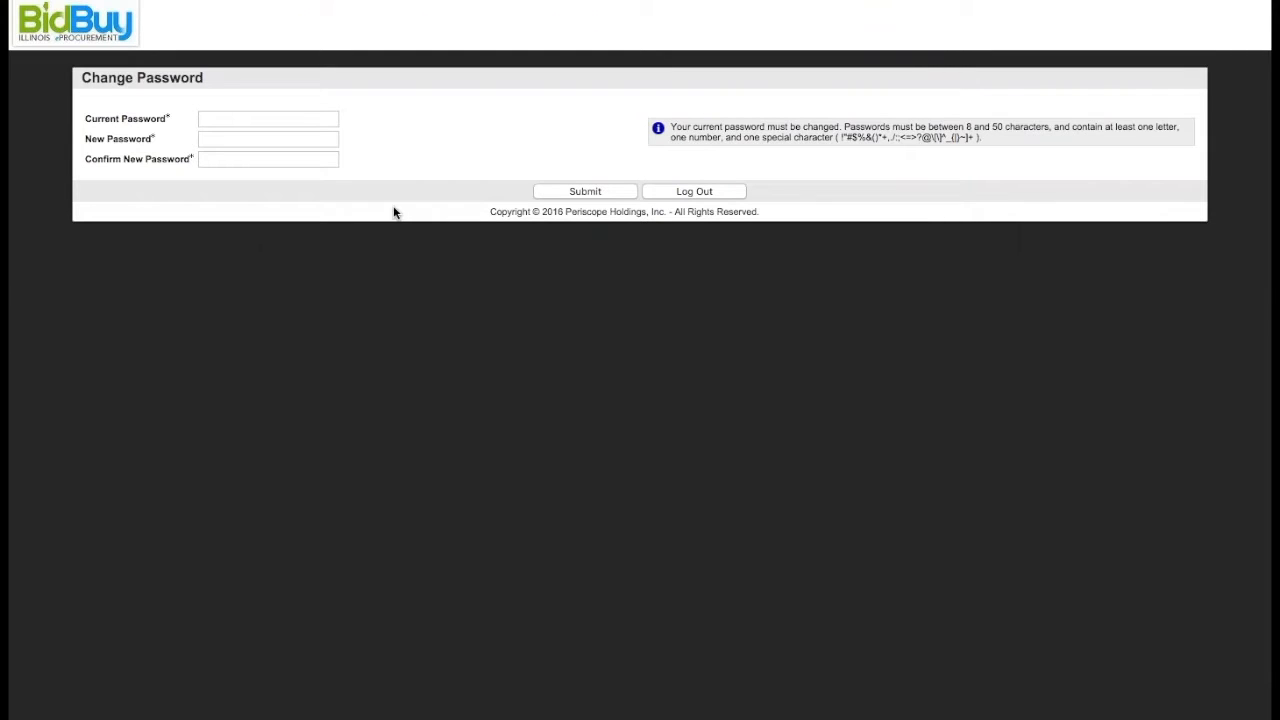
left_click(298, 118)
type("•••••••••")
key("Tab")
type("••••••••••")
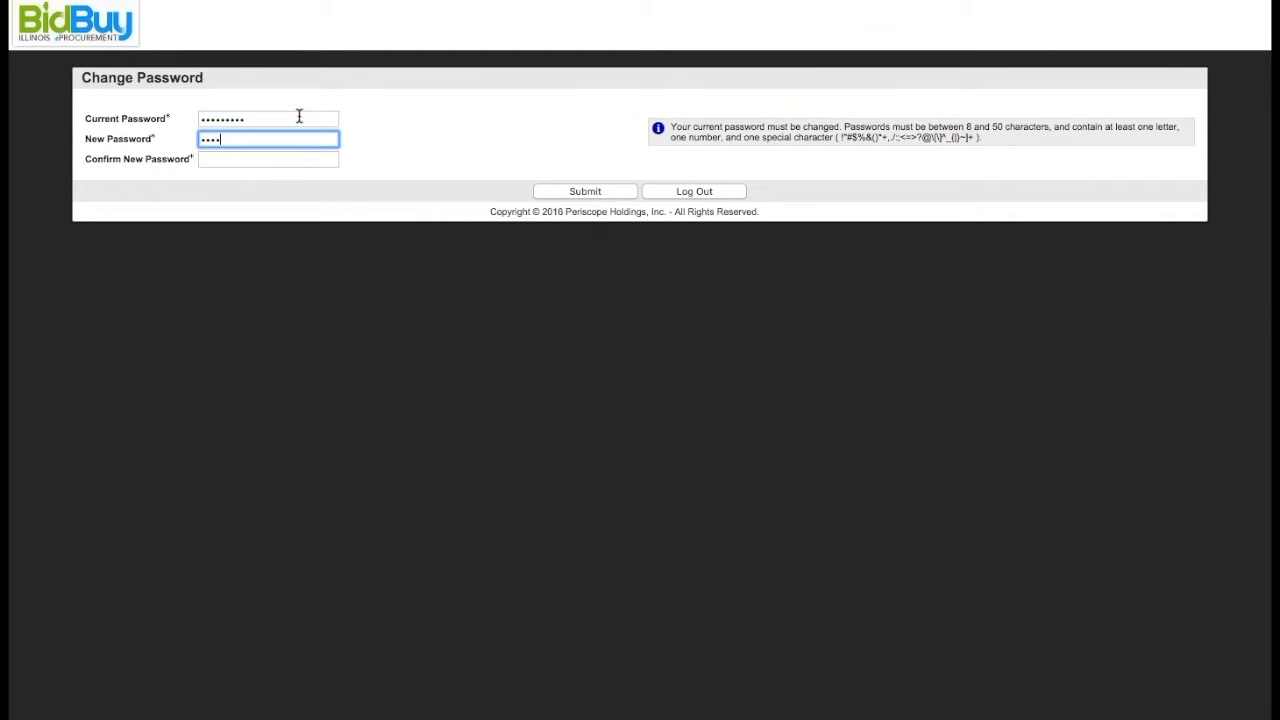
key("Tab")
type("••••••••••")
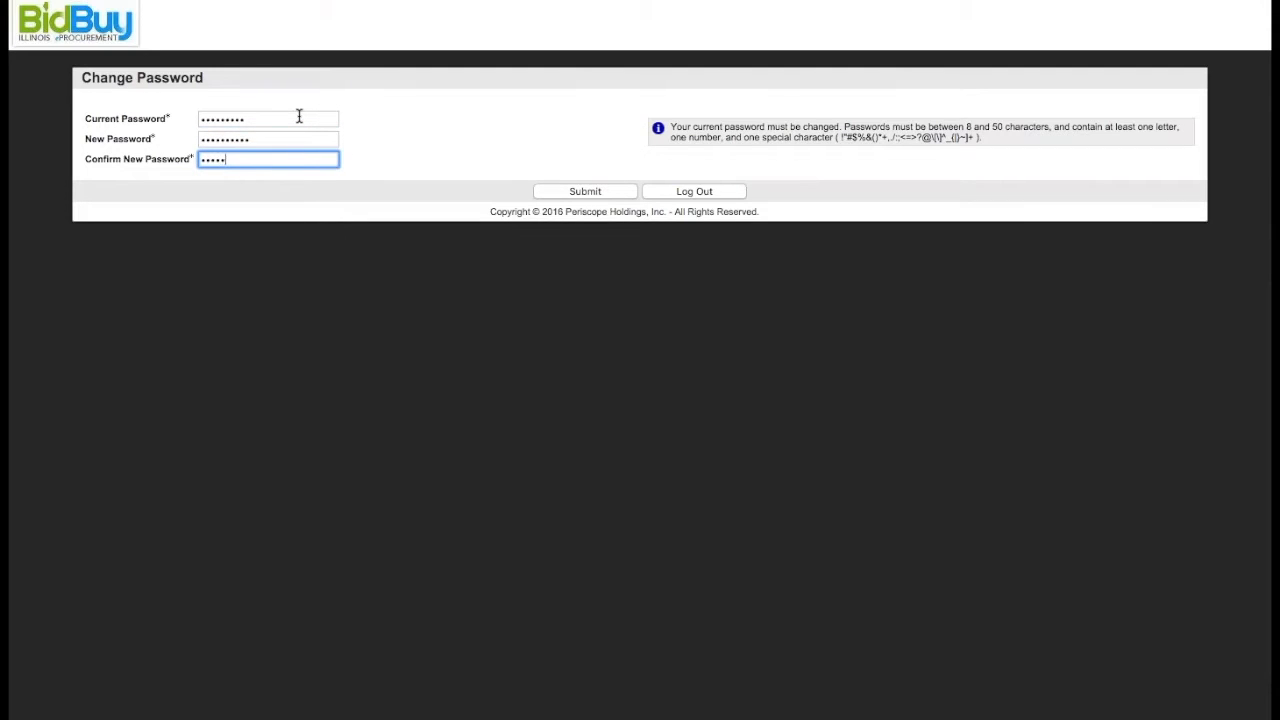
left_click(548, 192)
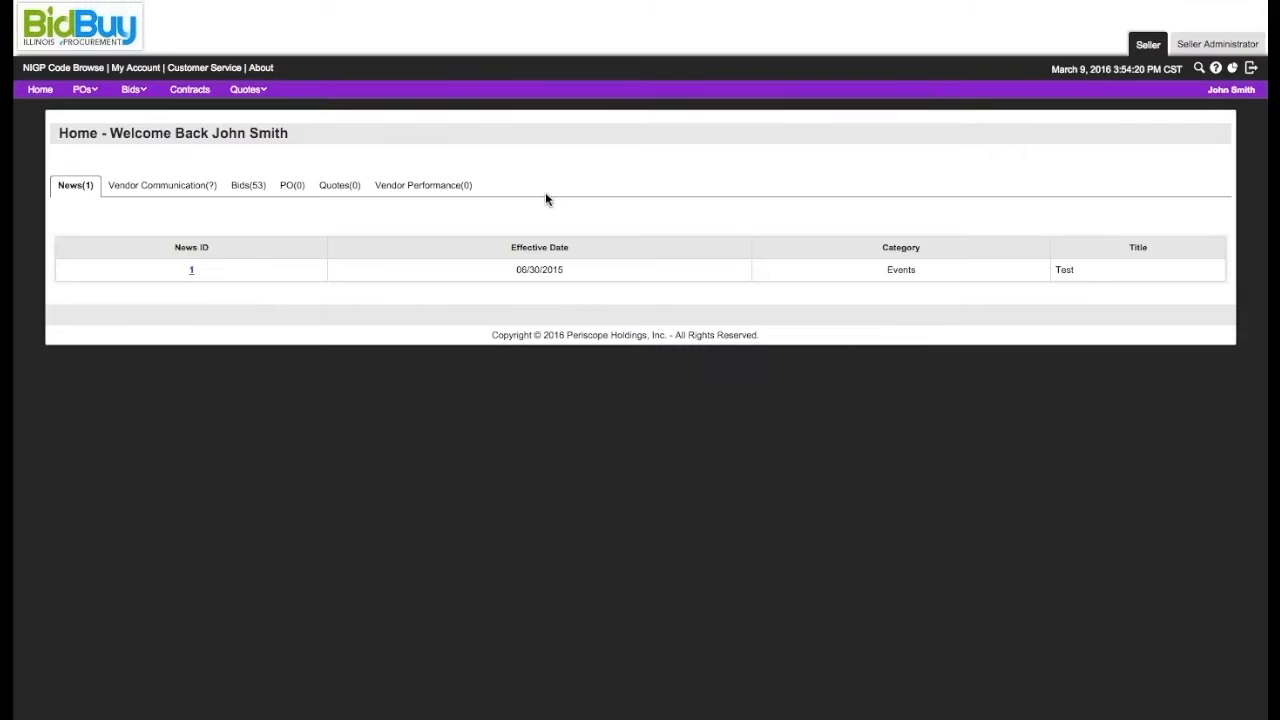
Step: Switch to the Seller Administrator role and open the organization information maintenance page
left_click(43, 96)
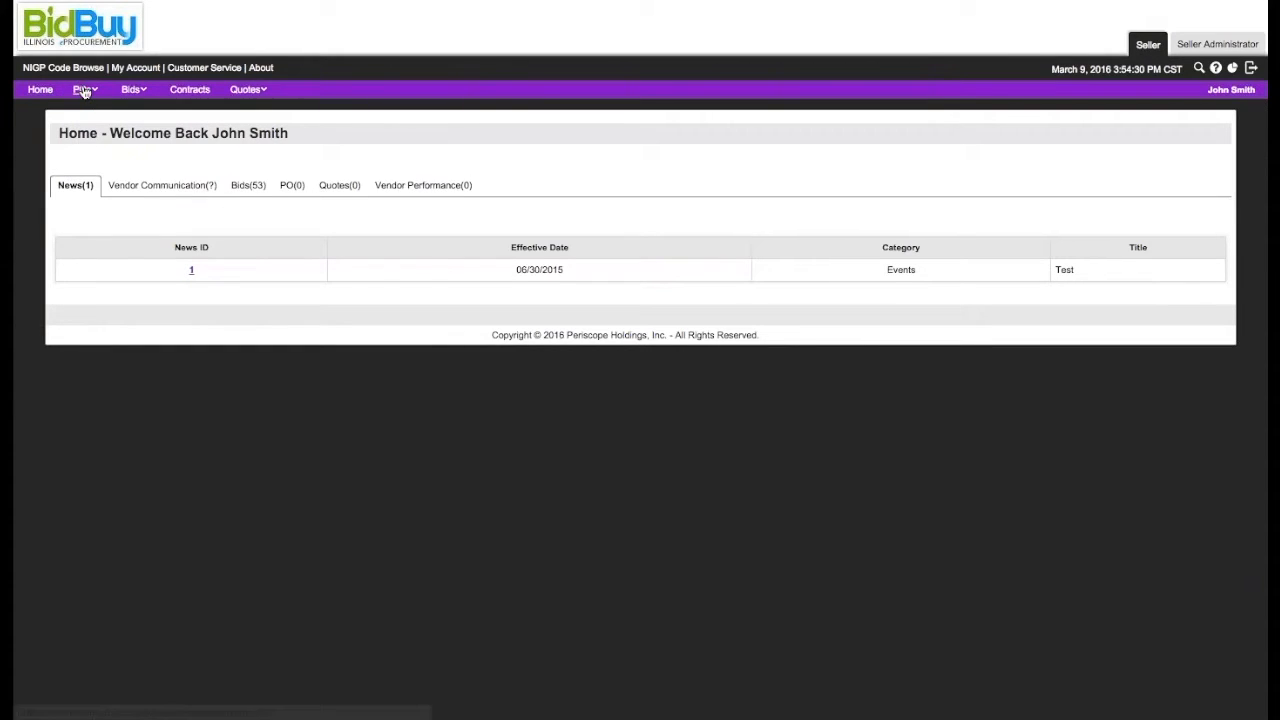
left_click(1203, 53)
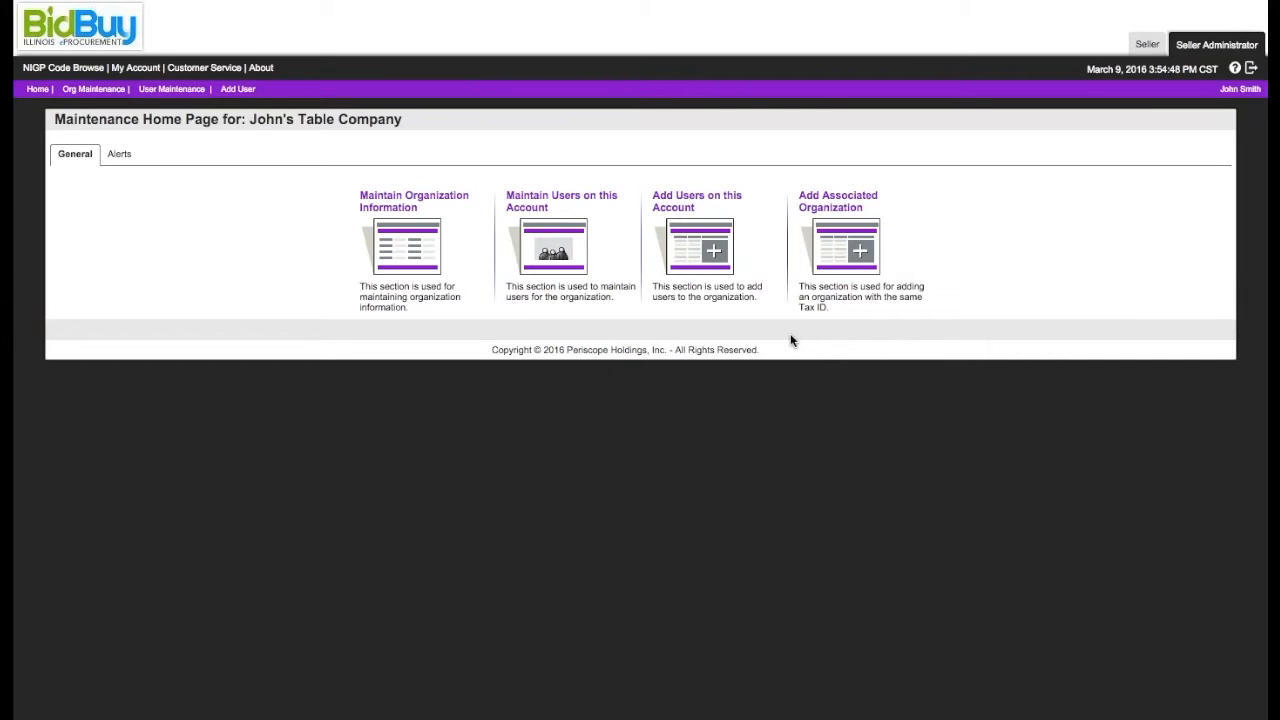
left_click(408, 257)
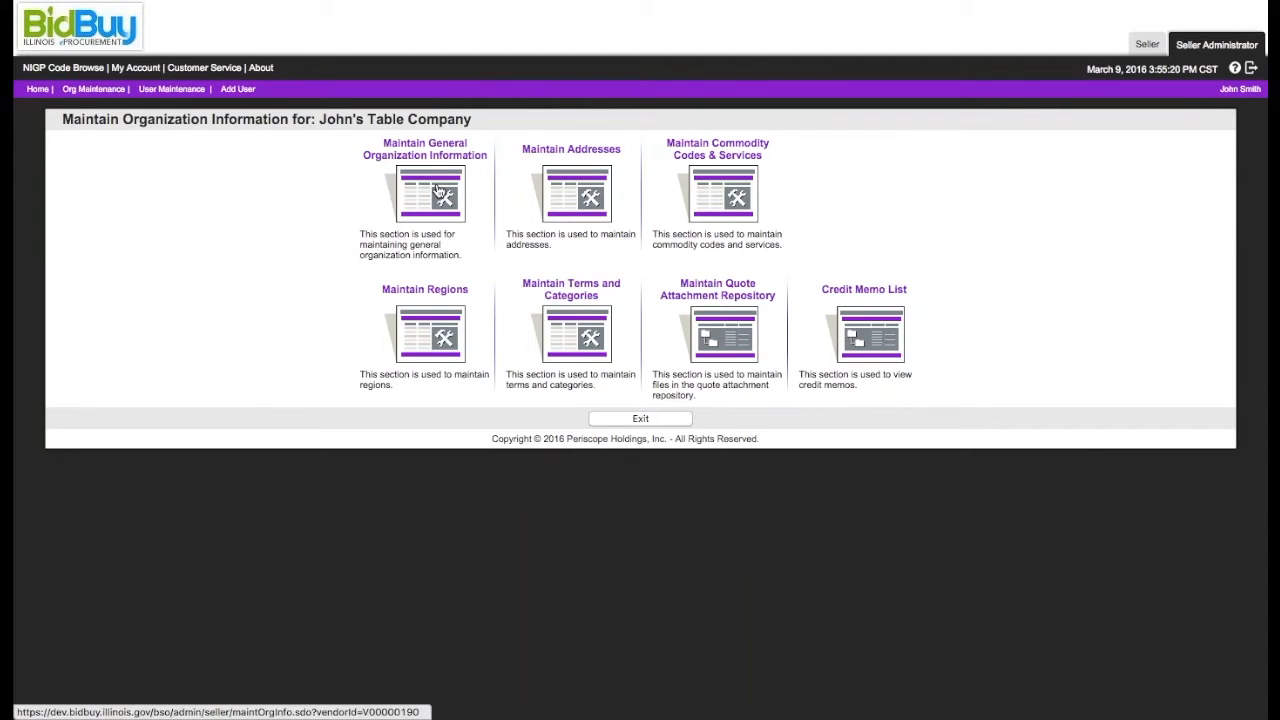
Step: Review the general organization information form down to its attachments and forms, and save and exit it
left_click(437, 190)
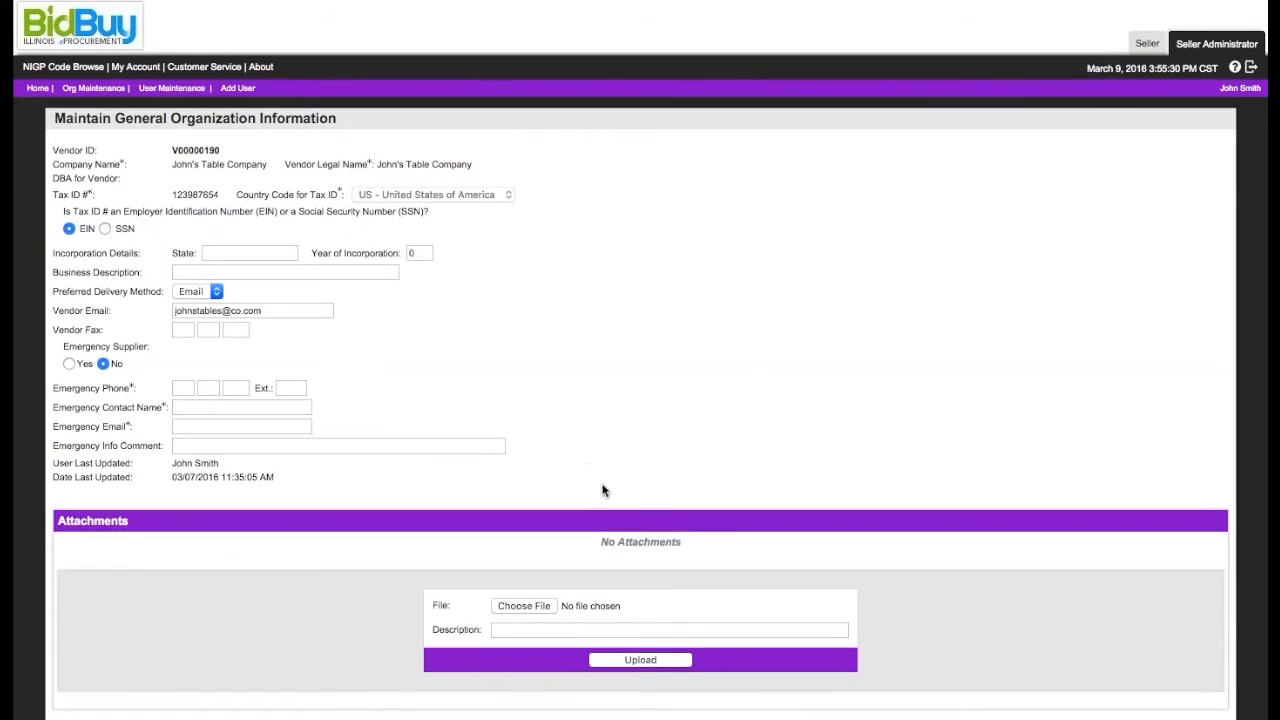
scroll(606, 566, "down", 3)
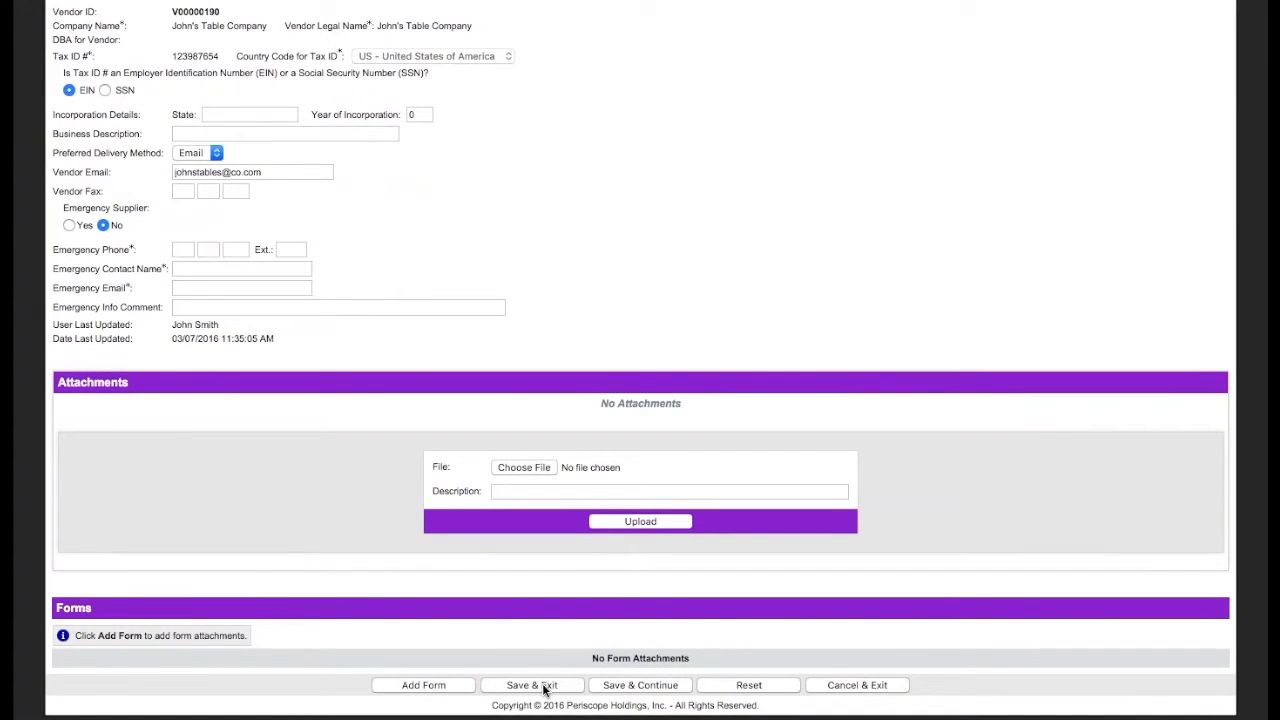
left_click(545, 686)
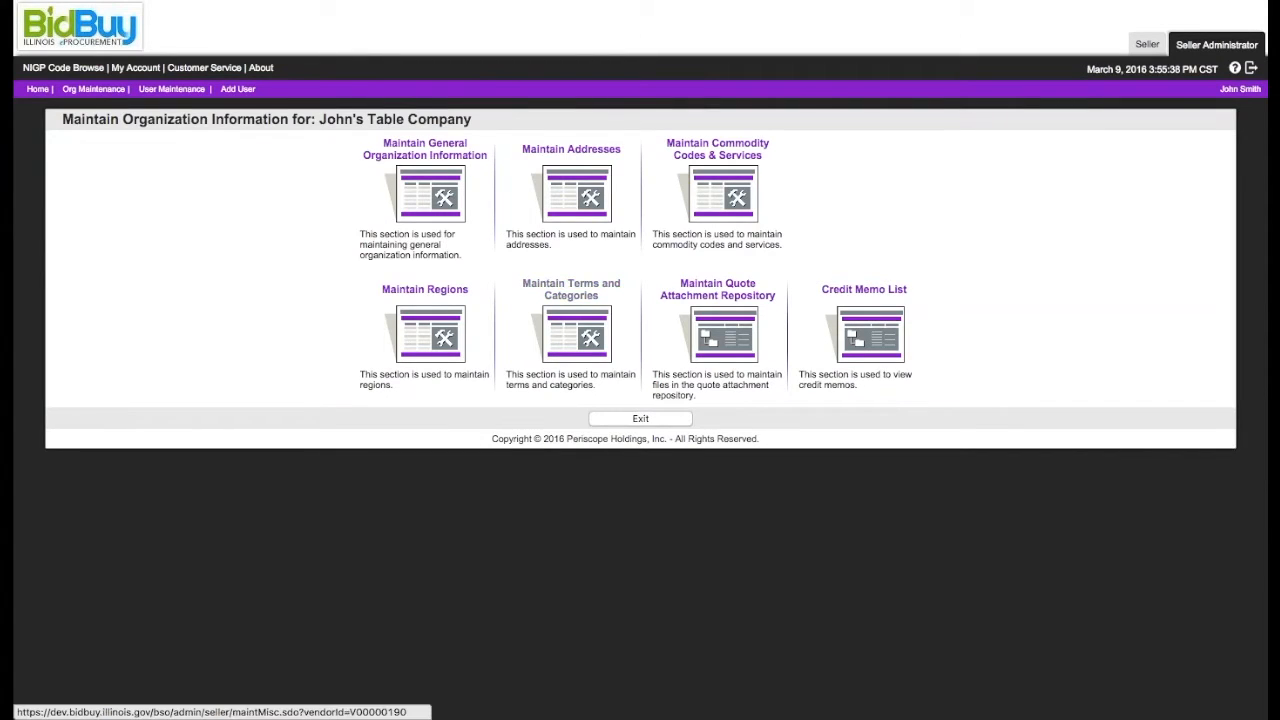
Step: Open the General mailing address from the organization's addresses, review its details, and save and exit it
left_click(577, 200)
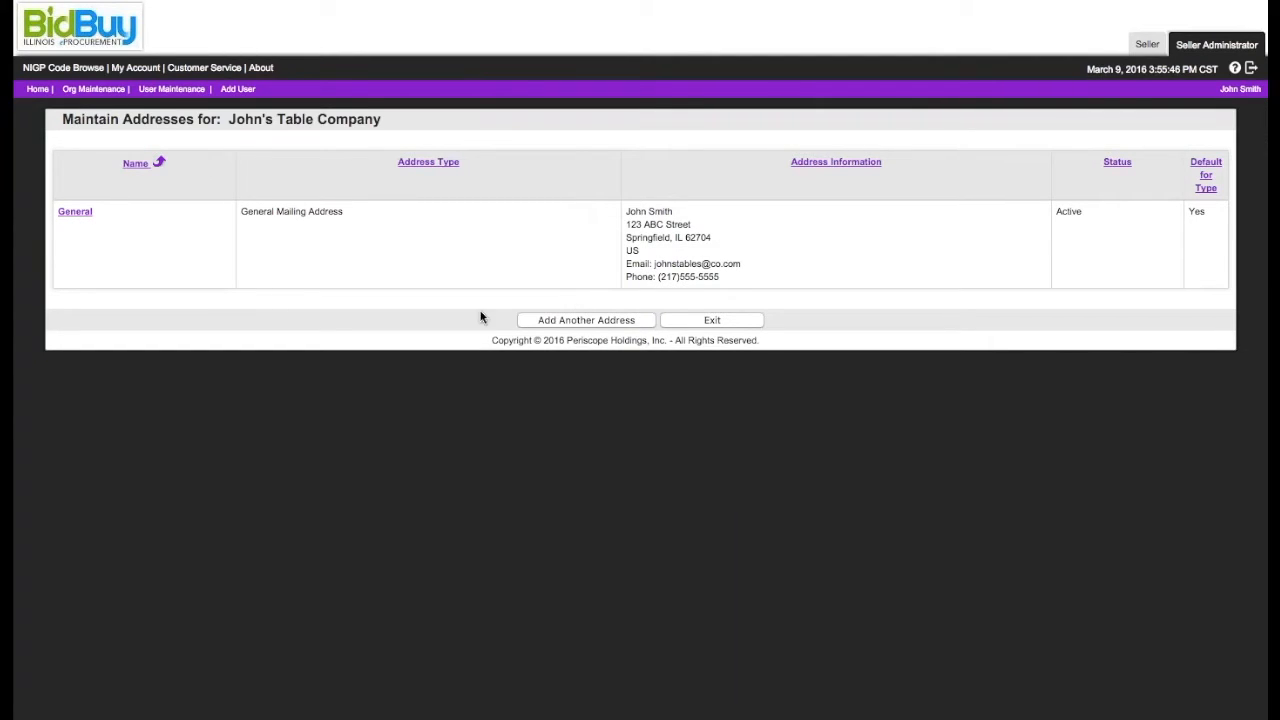
left_click(75, 212)
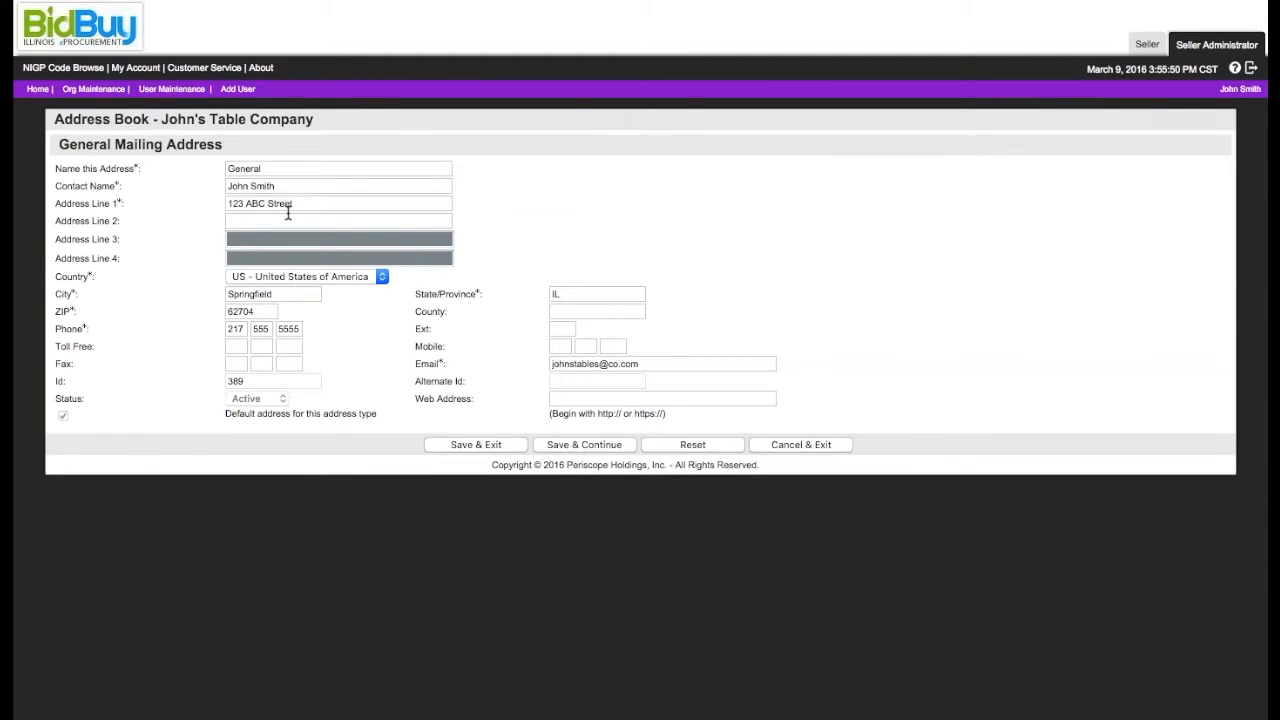
left_click(518, 445)
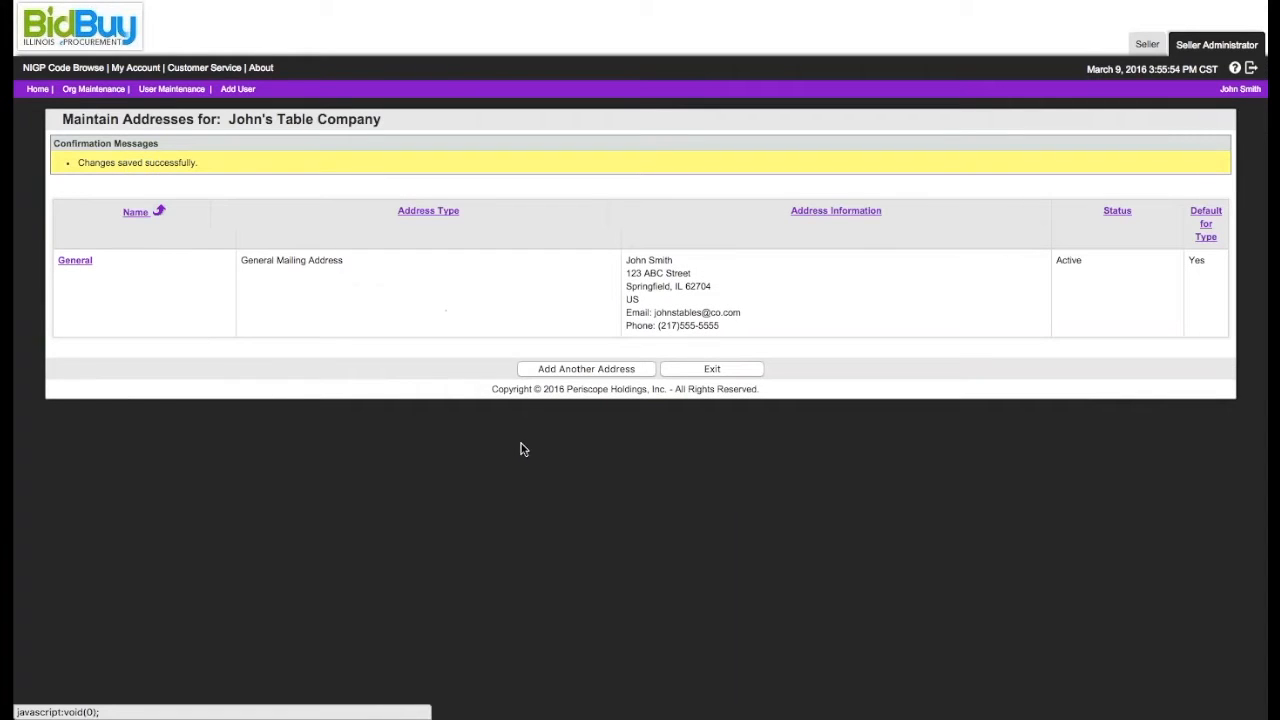
Step: Add another address of type Sales Address, name it Sales Department, and enter the contact's full name
left_click(590, 370)
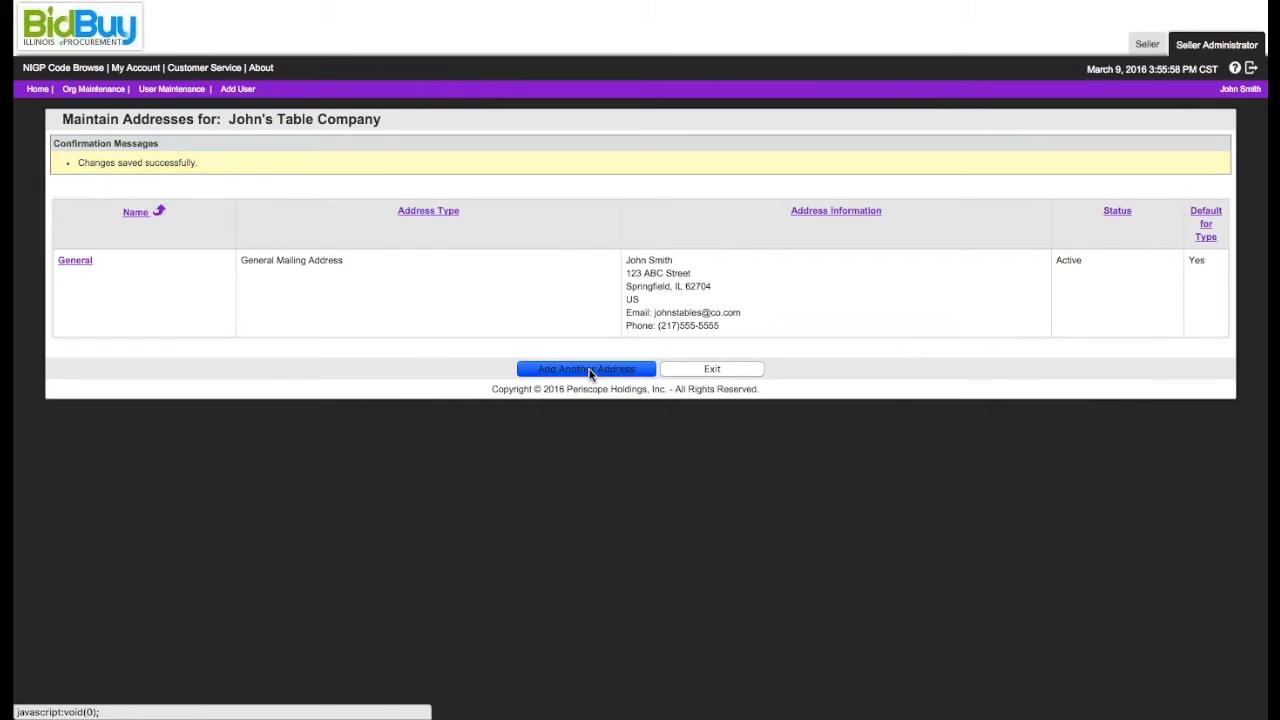
left_click(250, 187)
type("Sales Department")
key("Tab")
type("John ")
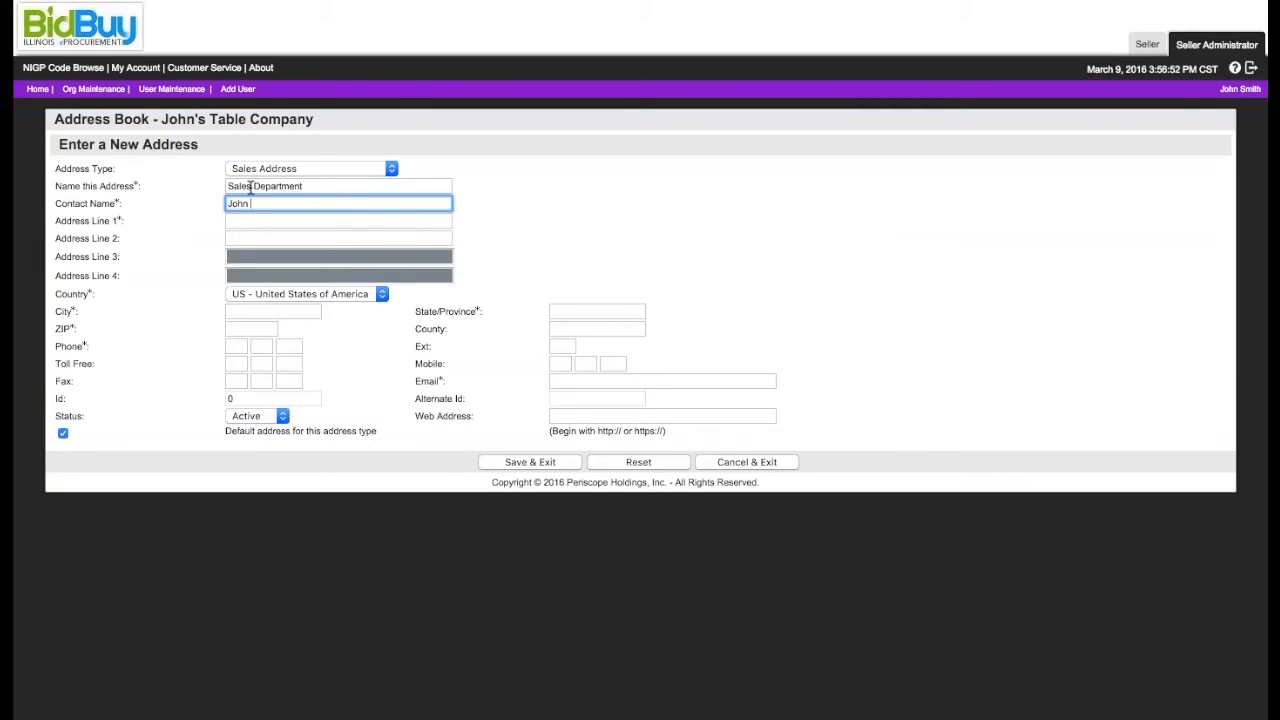
type("Smith Jr.")
Step: Fill in the street address, city, state and ZIP code of the Sales Department address
key("Tab")
type("1234 ABCD")
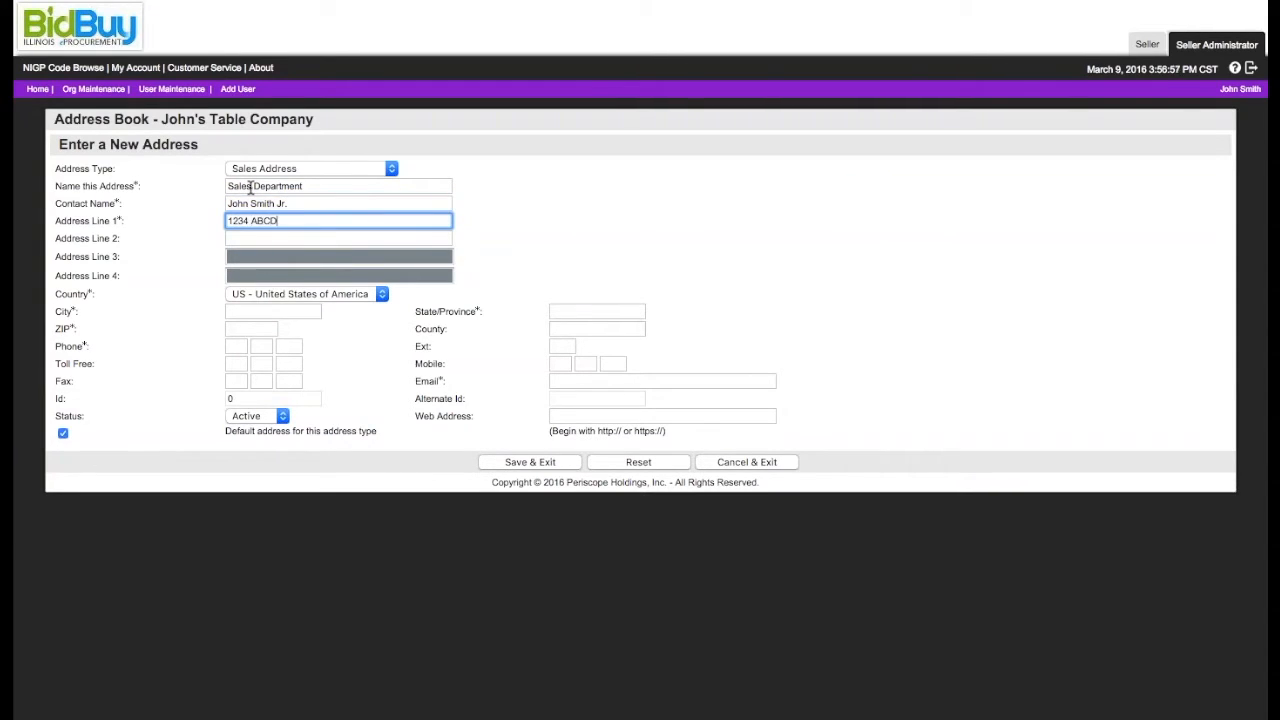
type(" Street")
left_click(246, 311)
type("Springfield")
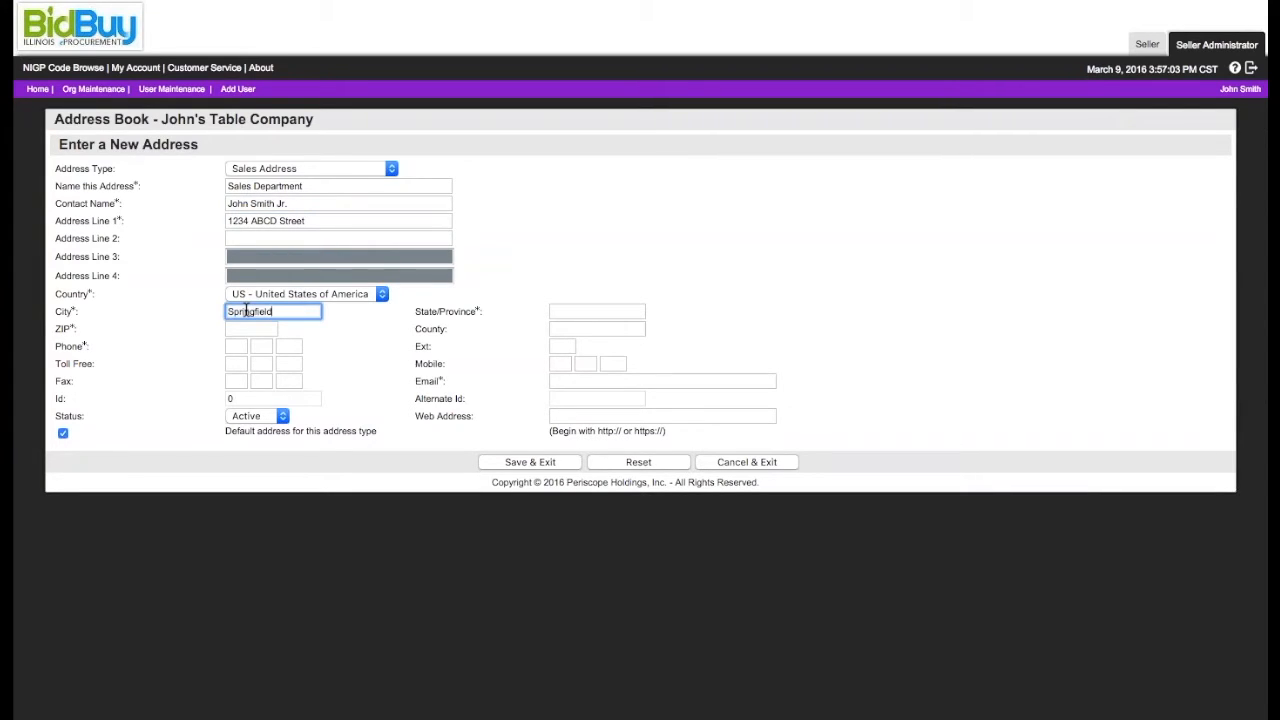
key("Tab")
type("IL")
key("Tab")
type("62703")
key("Tab")
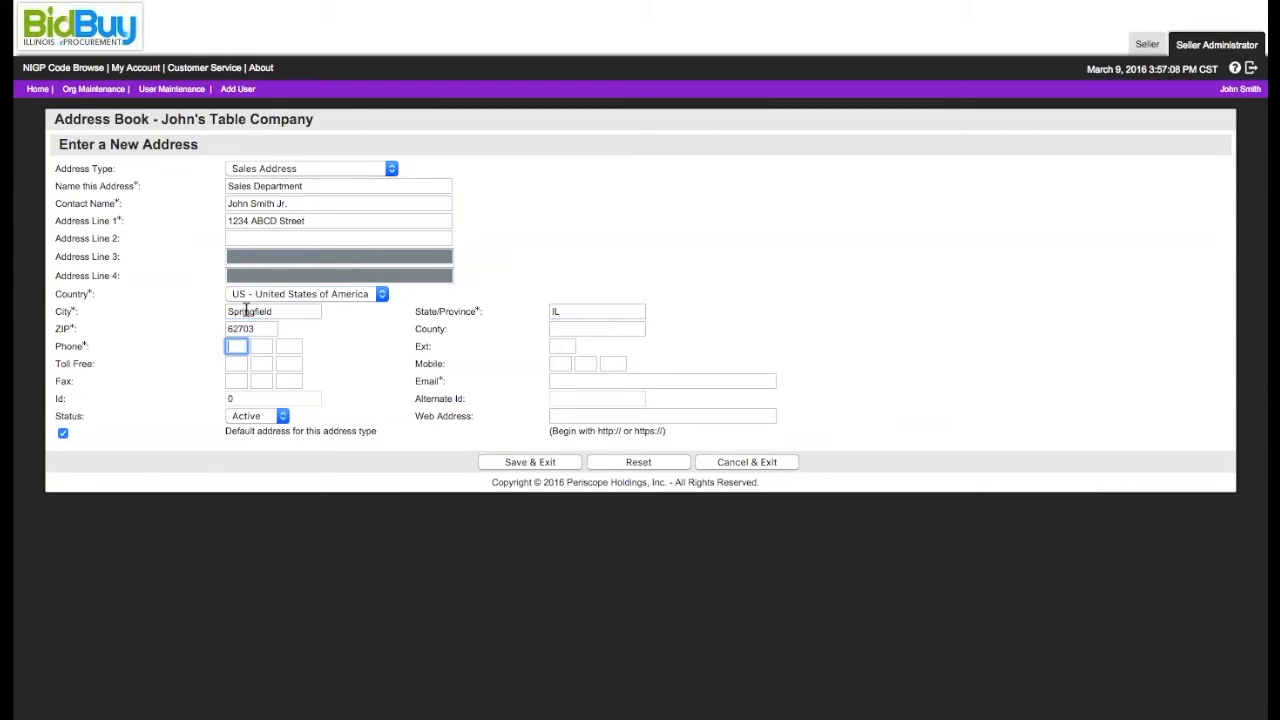
type("217 555 5555")
left_click(287, 414)
left_click(287, 414)
left_click(62, 432)
left_click(600, 381)
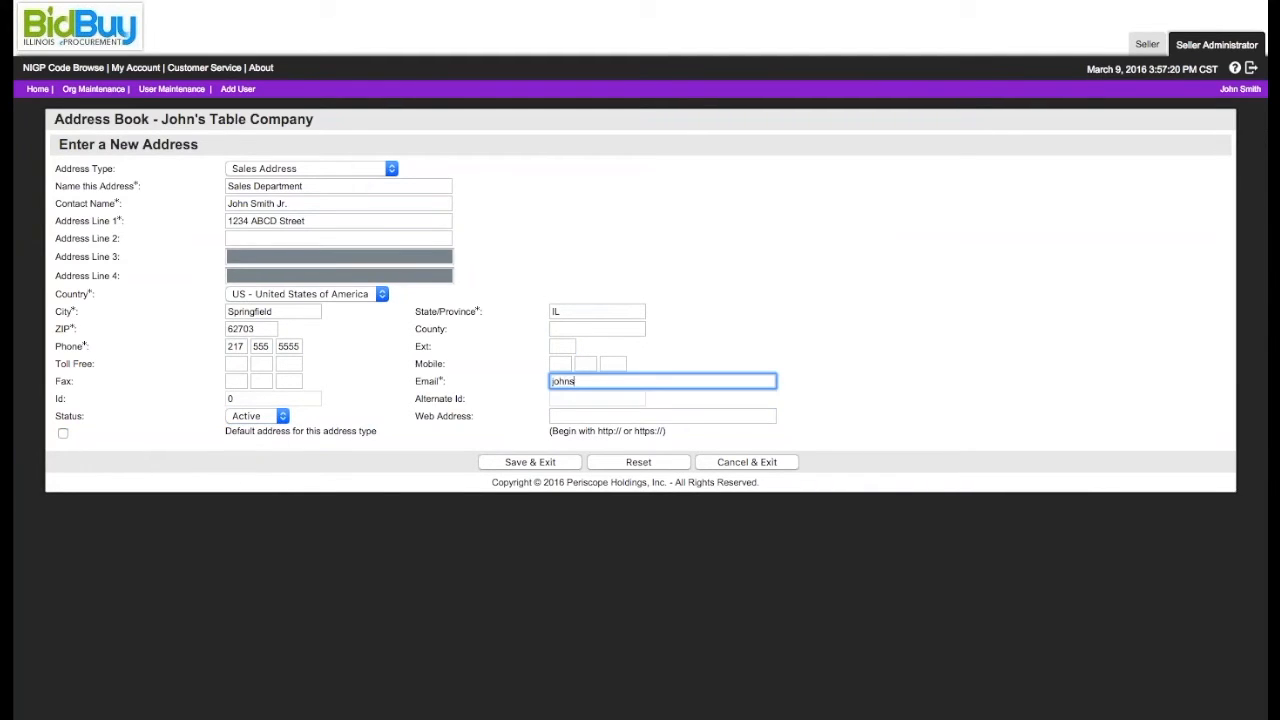
left_click(568, 462)
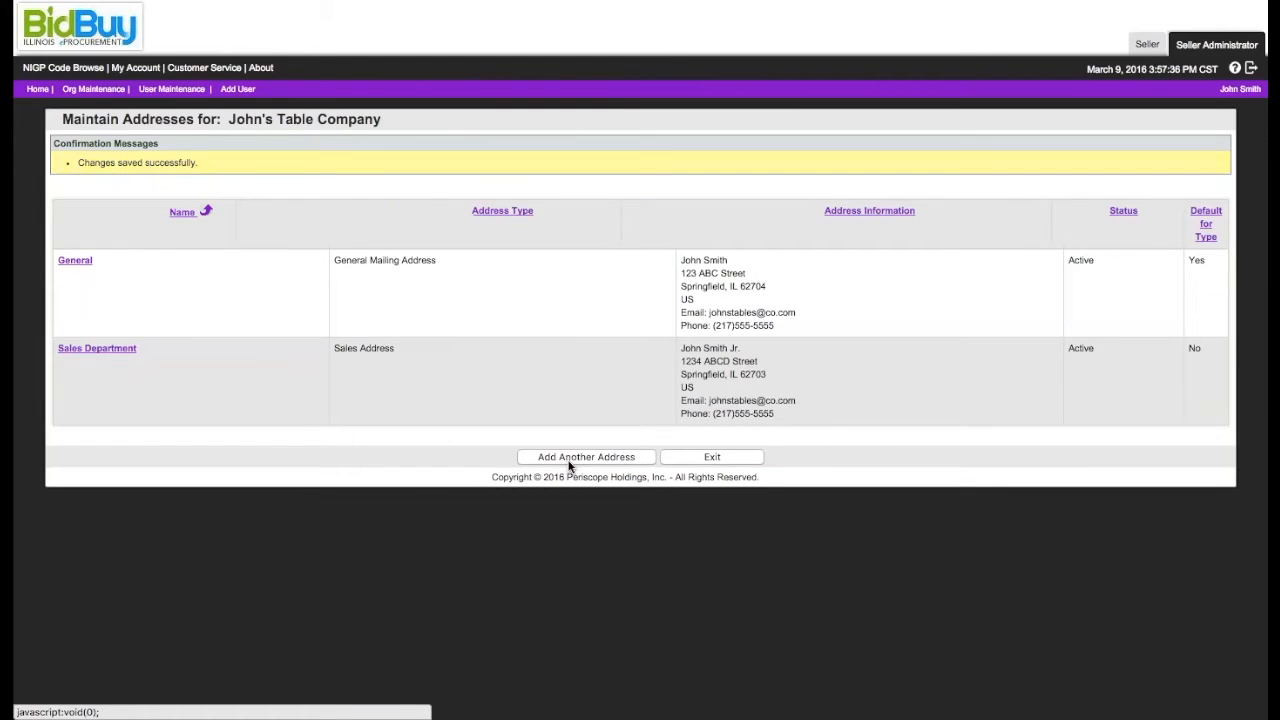
left_click(686, 457)
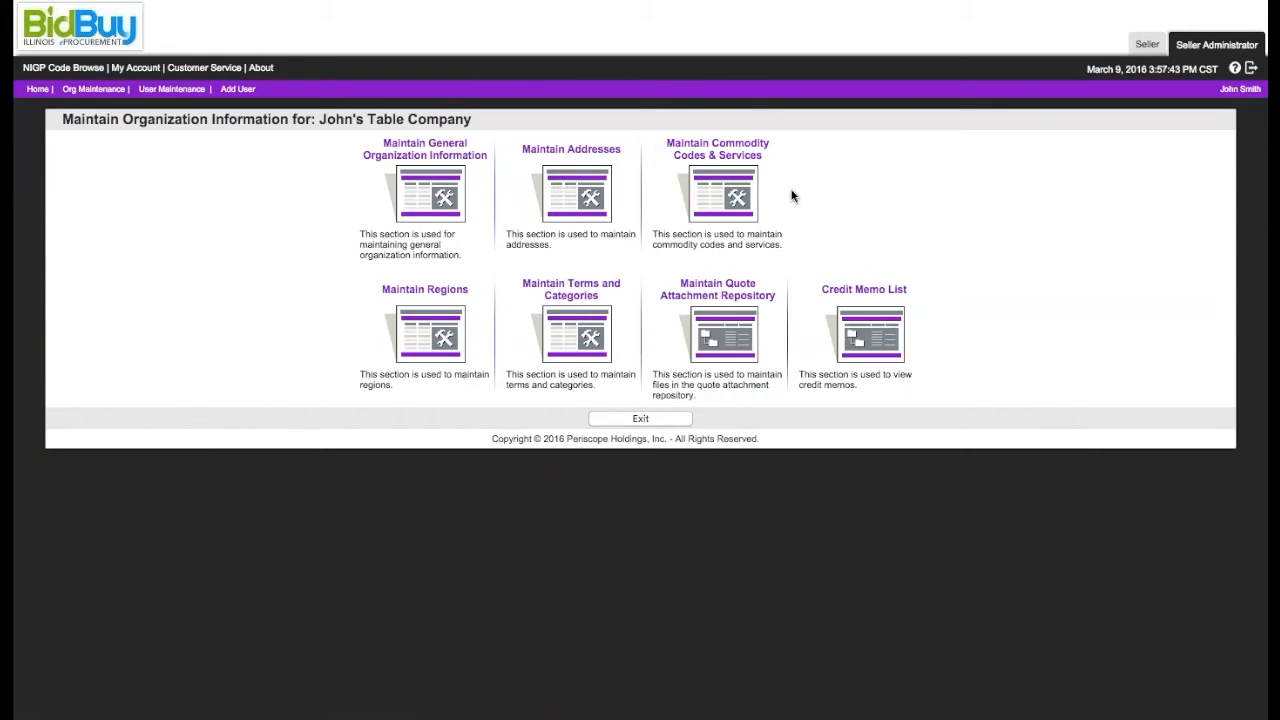
Step: Start adding commodity codes, choosing NIGP class 031 (Air Conditioning, Heating) and class item 13 (Chillers, Heat Exchangers)
left_click(728, 200)
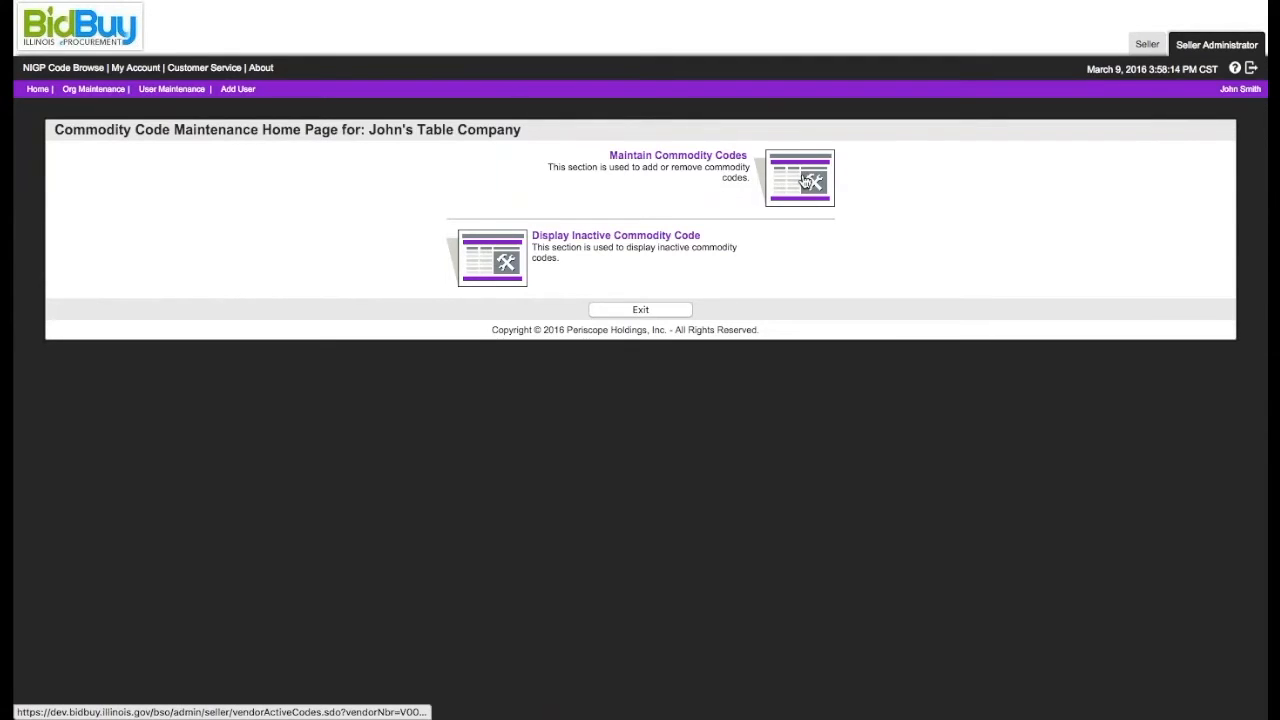
left_click(805, 180)
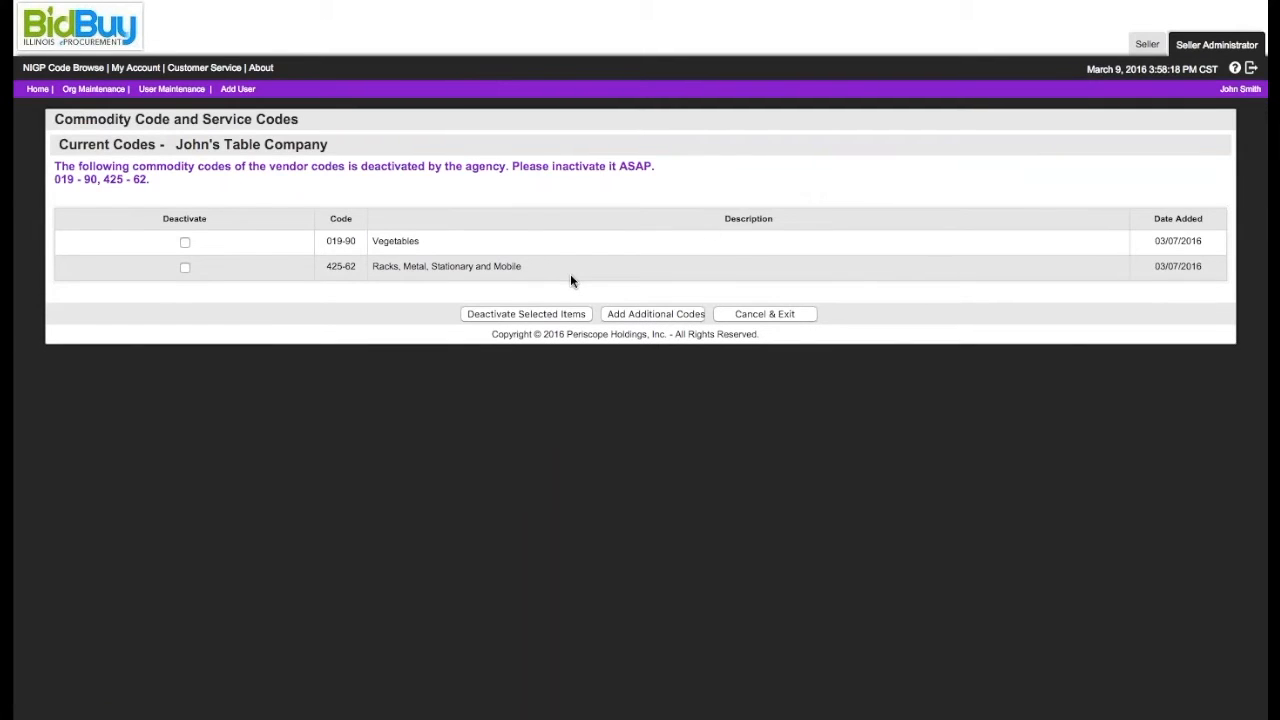
left_click(632, 315)
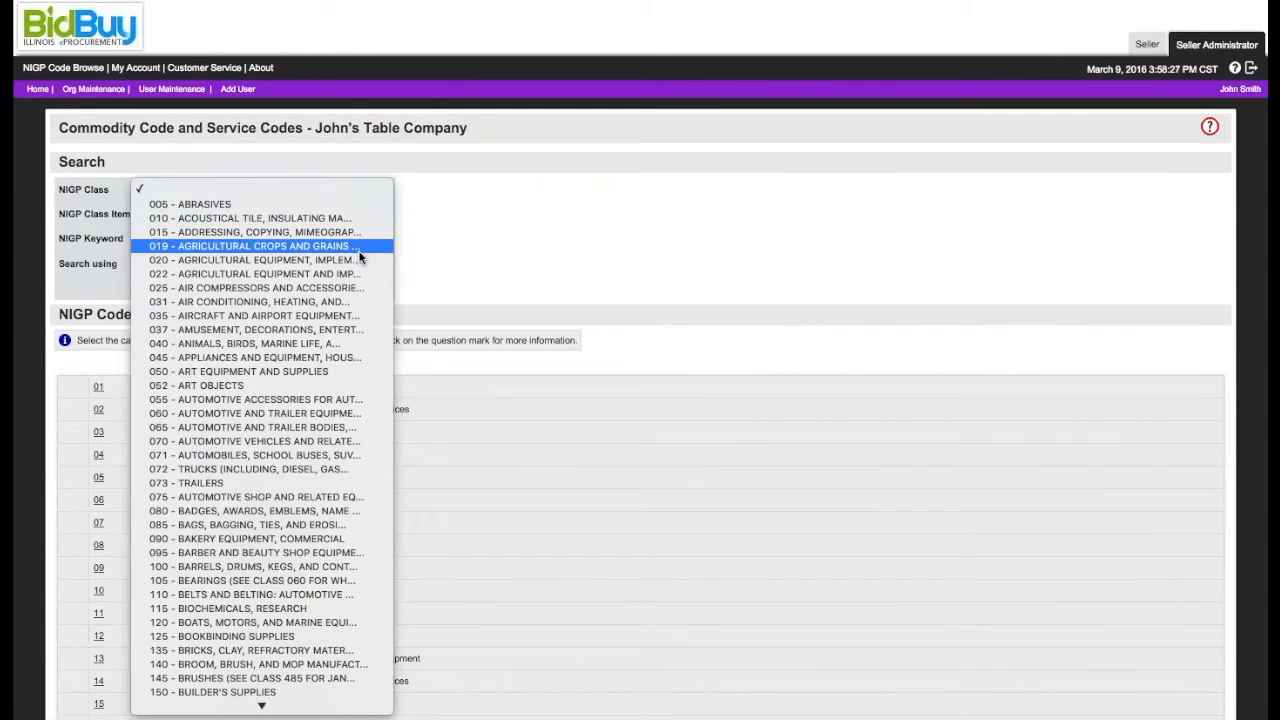
left_click(351, 301)
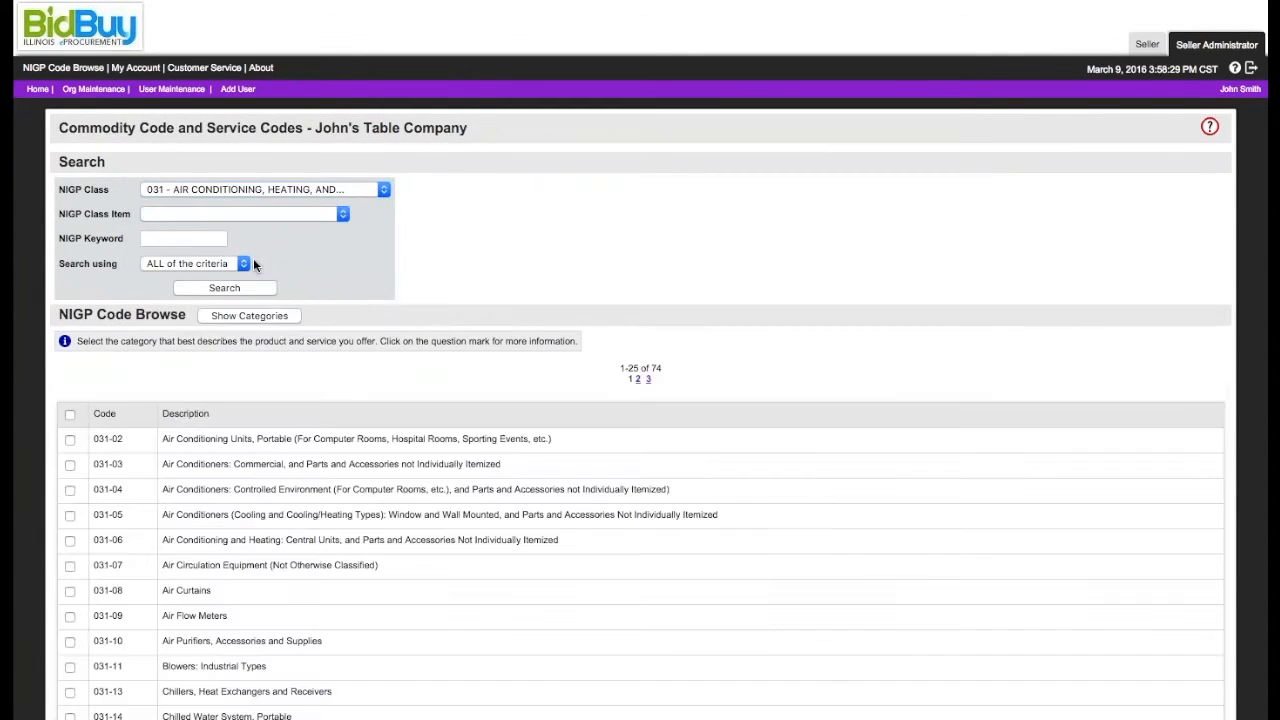
left_click(250, 219)
left_click(263, 366)
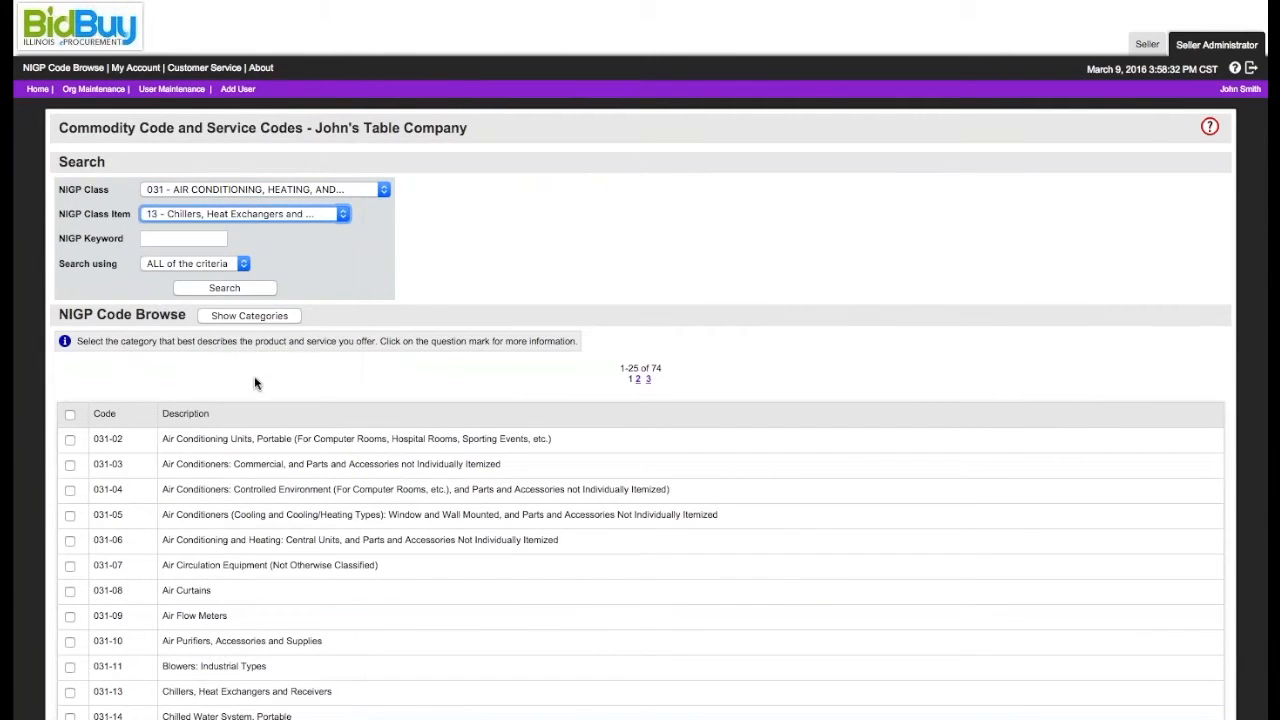
Step: Select commodity codes 031-08, 031-13, 031-15 and 031-26 and save them to the organization
scroll(206, 503, "down", 3)
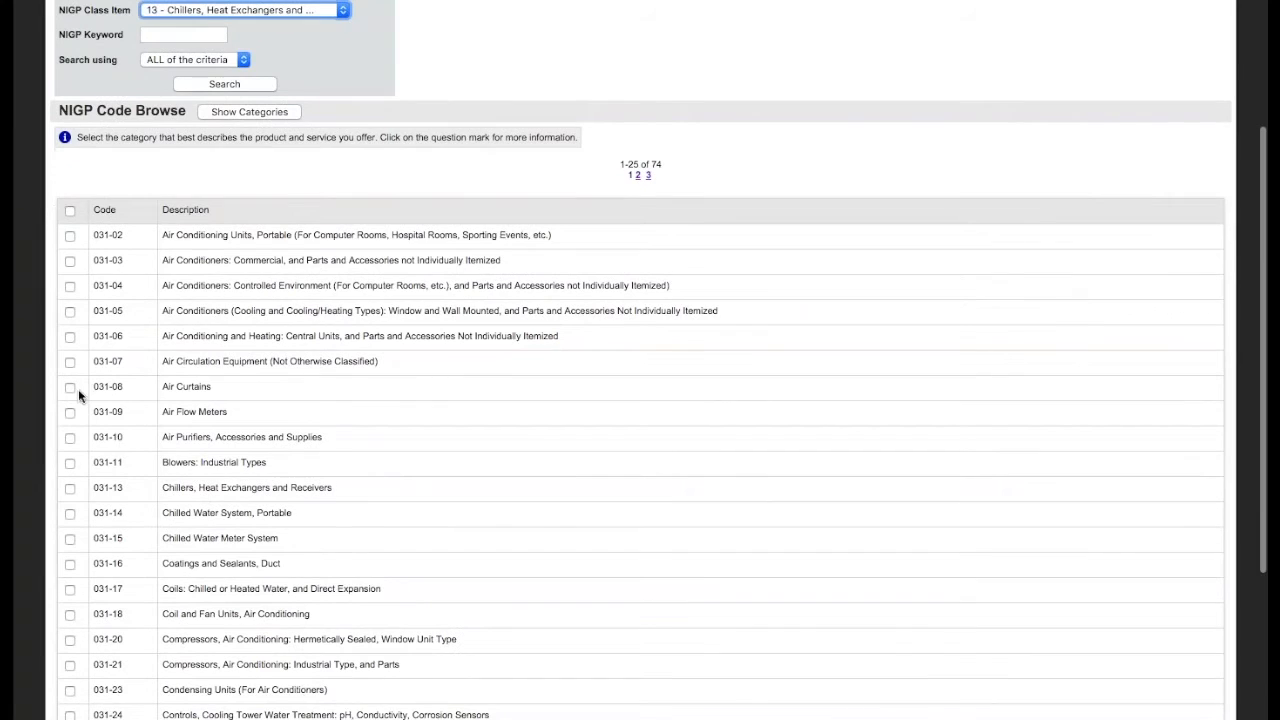
left_click(70, 387)
left_click(70, 489)
left_click(70, 540)
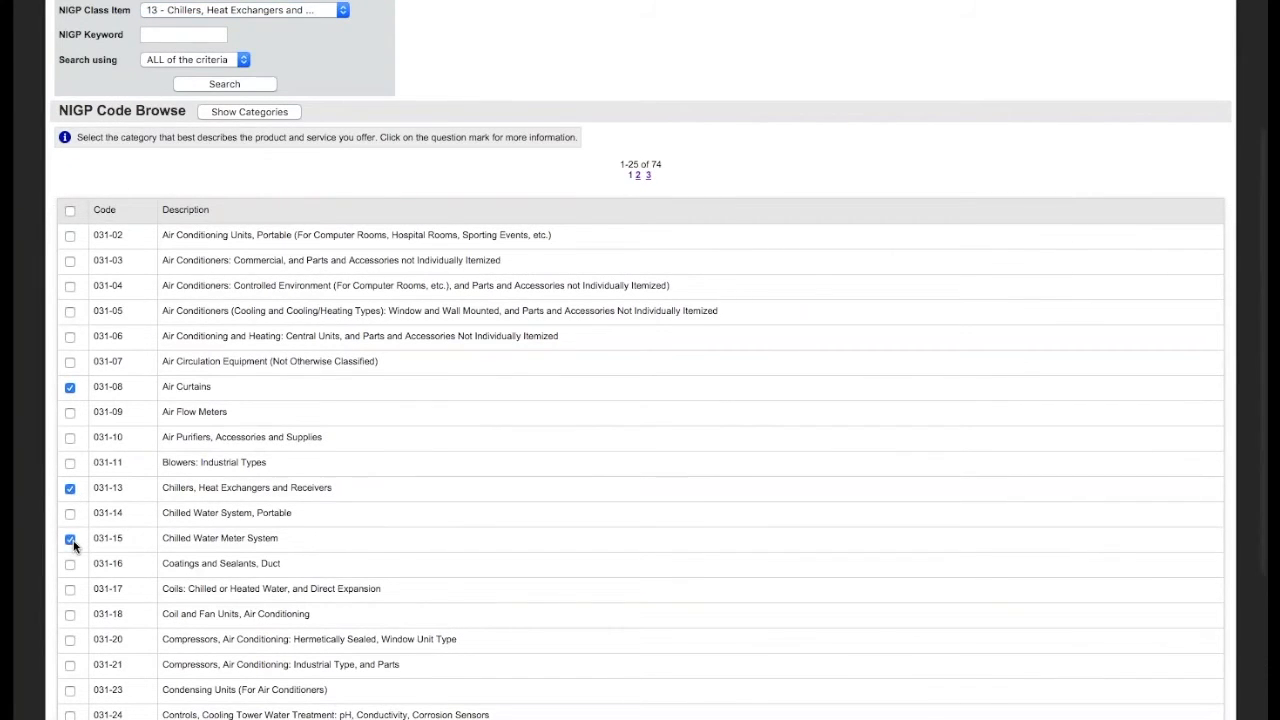
scroll(73, 545, "down", 5)
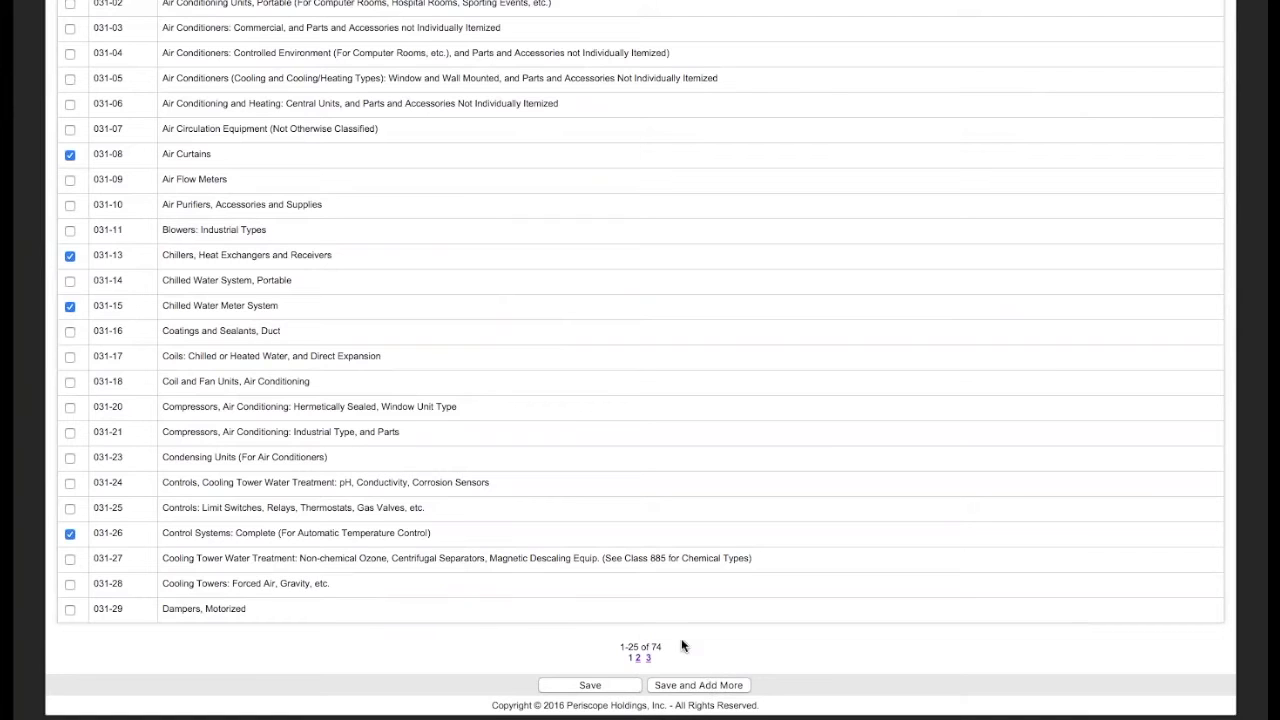
left_click(596, 686)
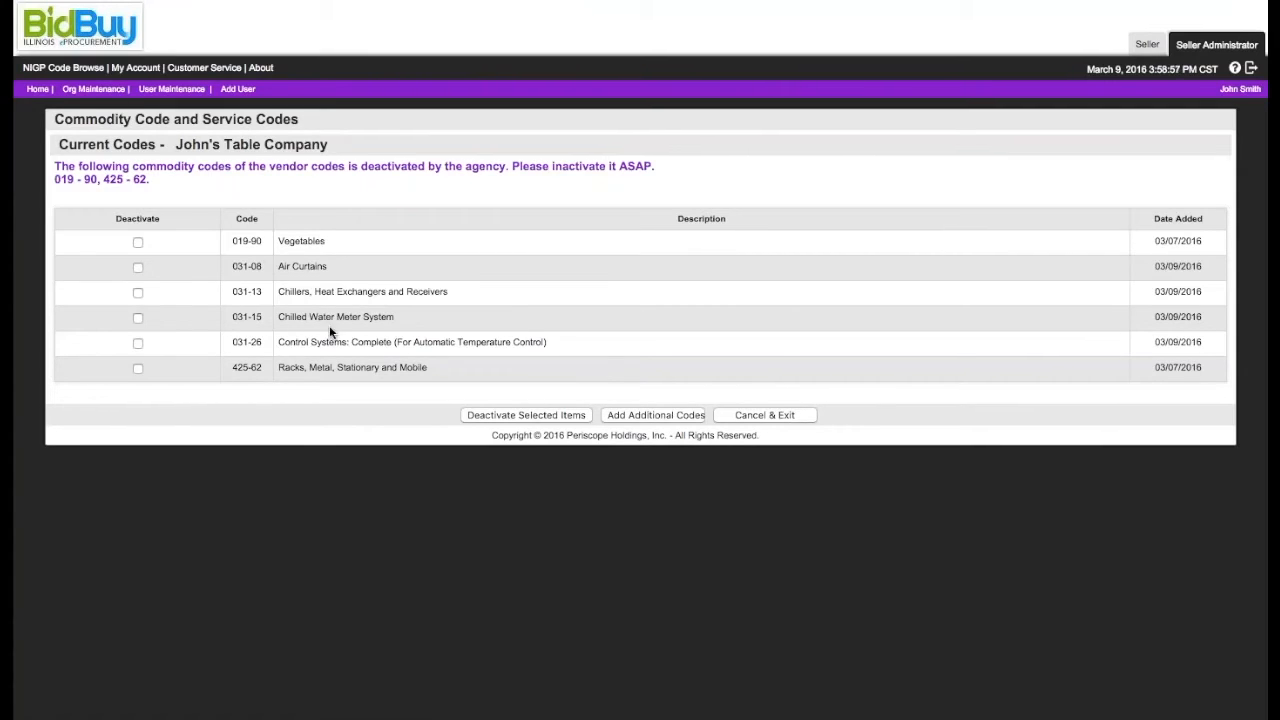
Step: Deactivate commodity codes 019-90 Vegetables and 031-08 Air Curtains, and exit the current codes list
left_click(138, 242)
left_click(138, 268)
left_click(505, 418)
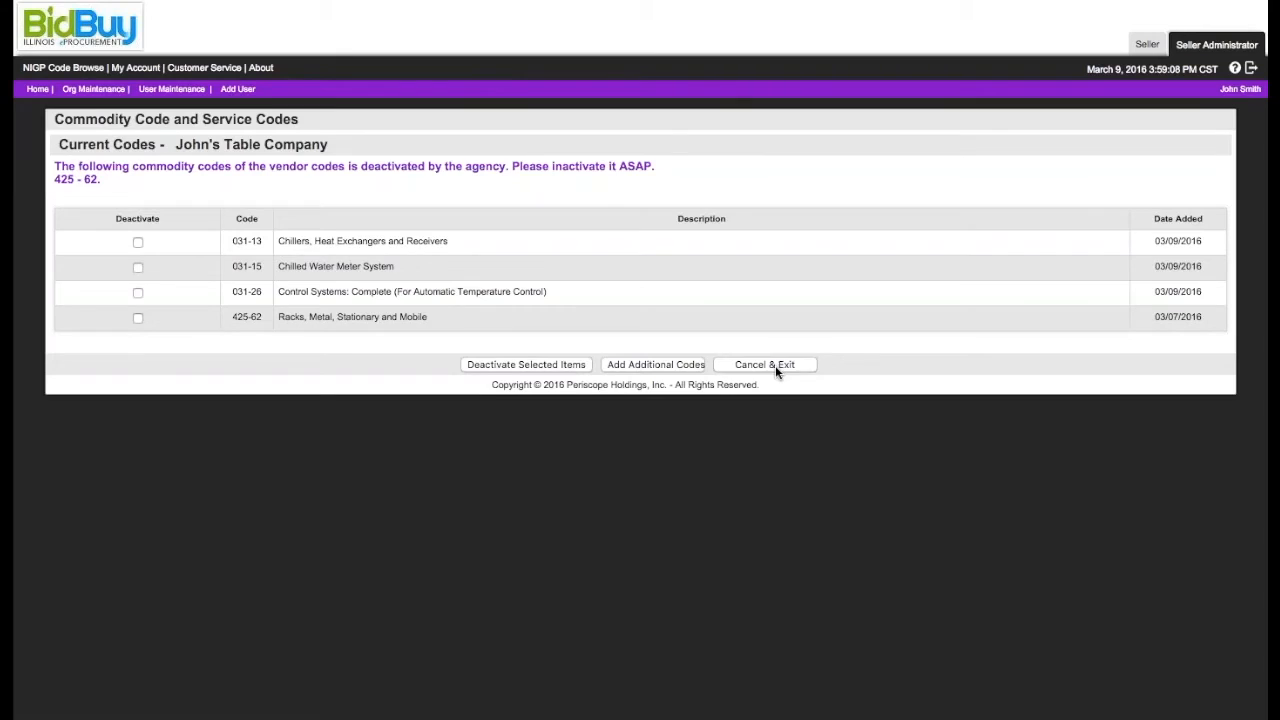
left_click(776, 366)
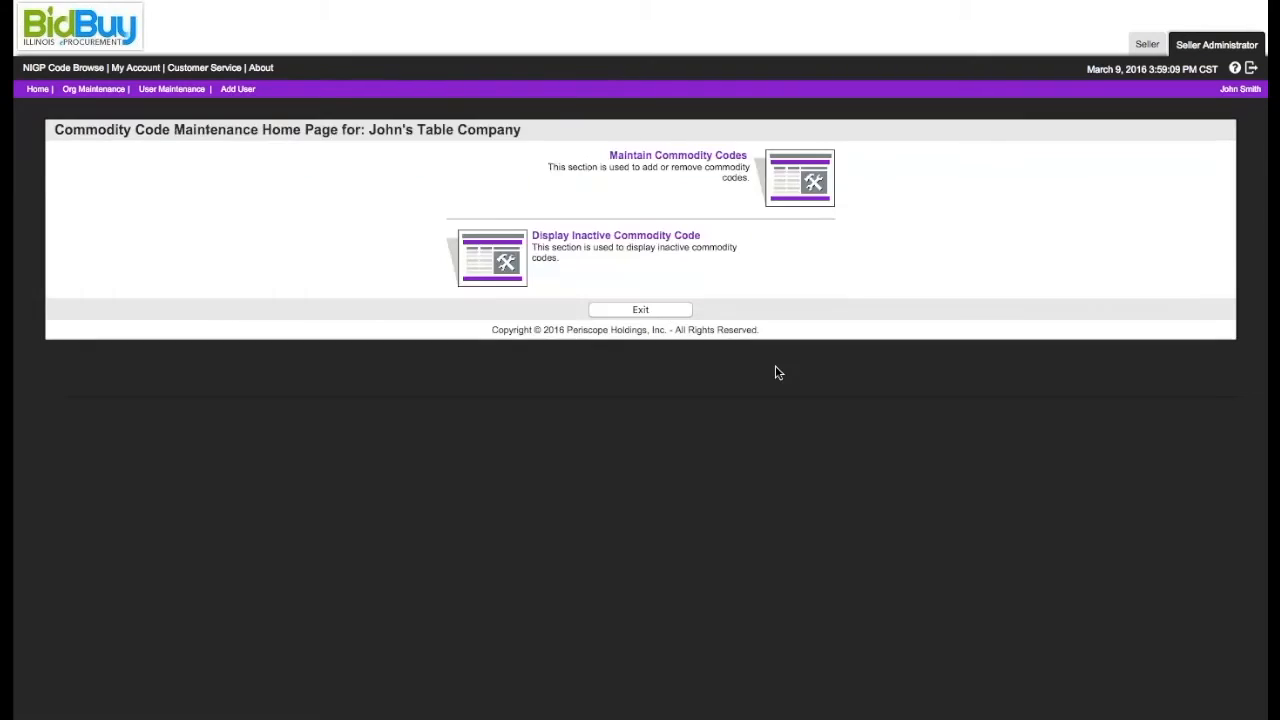
Step: Reactivate the inactive commodity code 031-08 Air Curtains, save, and reopen the list of current codes
left_click(618, 243)
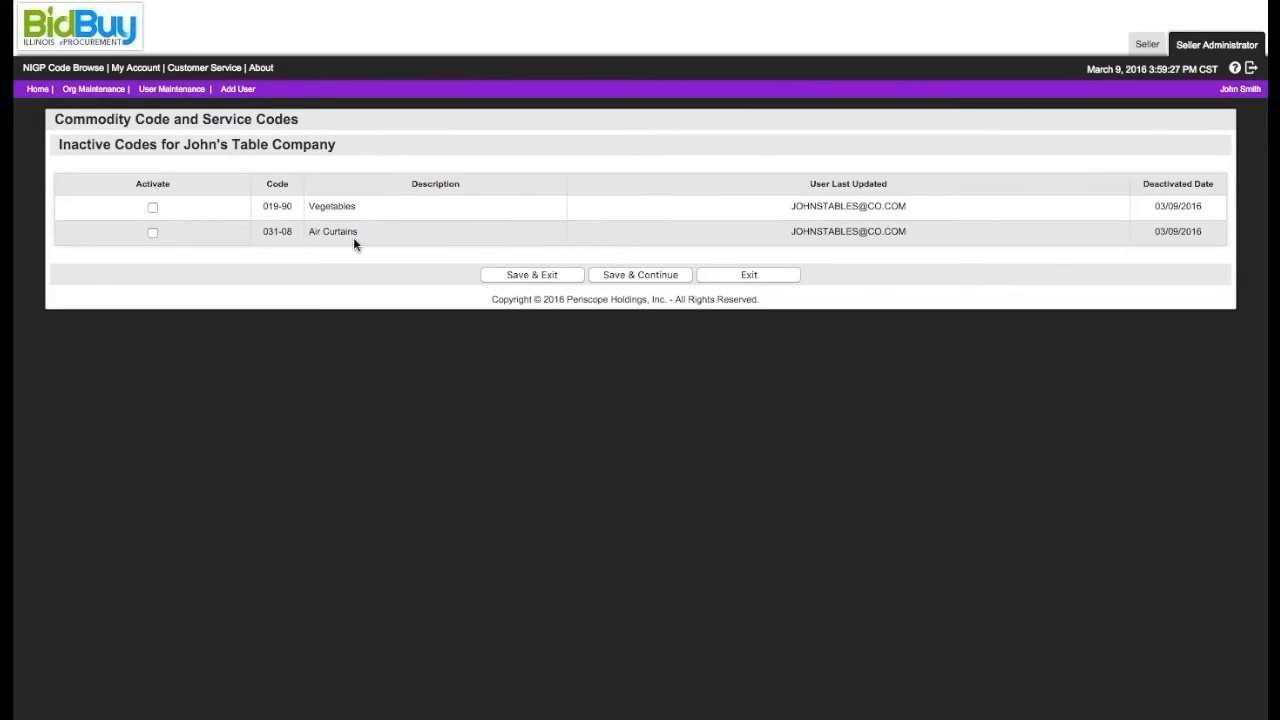
left_click(155, 236)
left_click(562, 280)
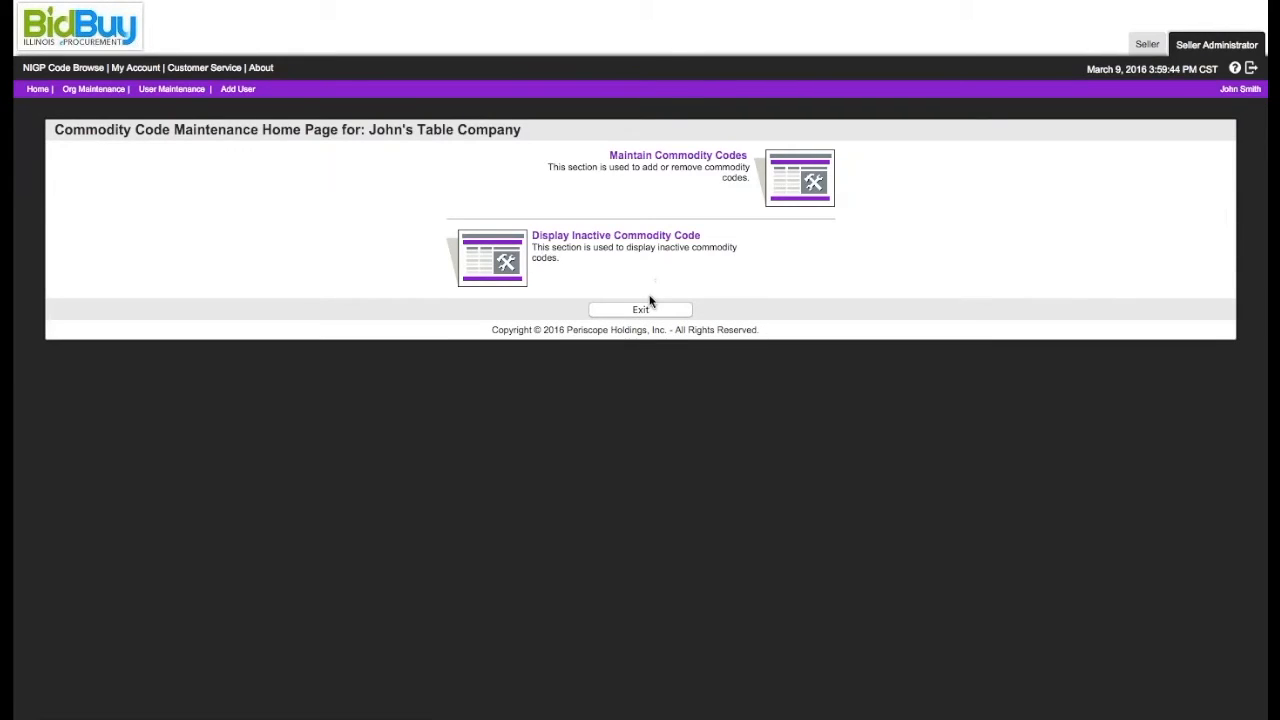
left_click(729, 157)
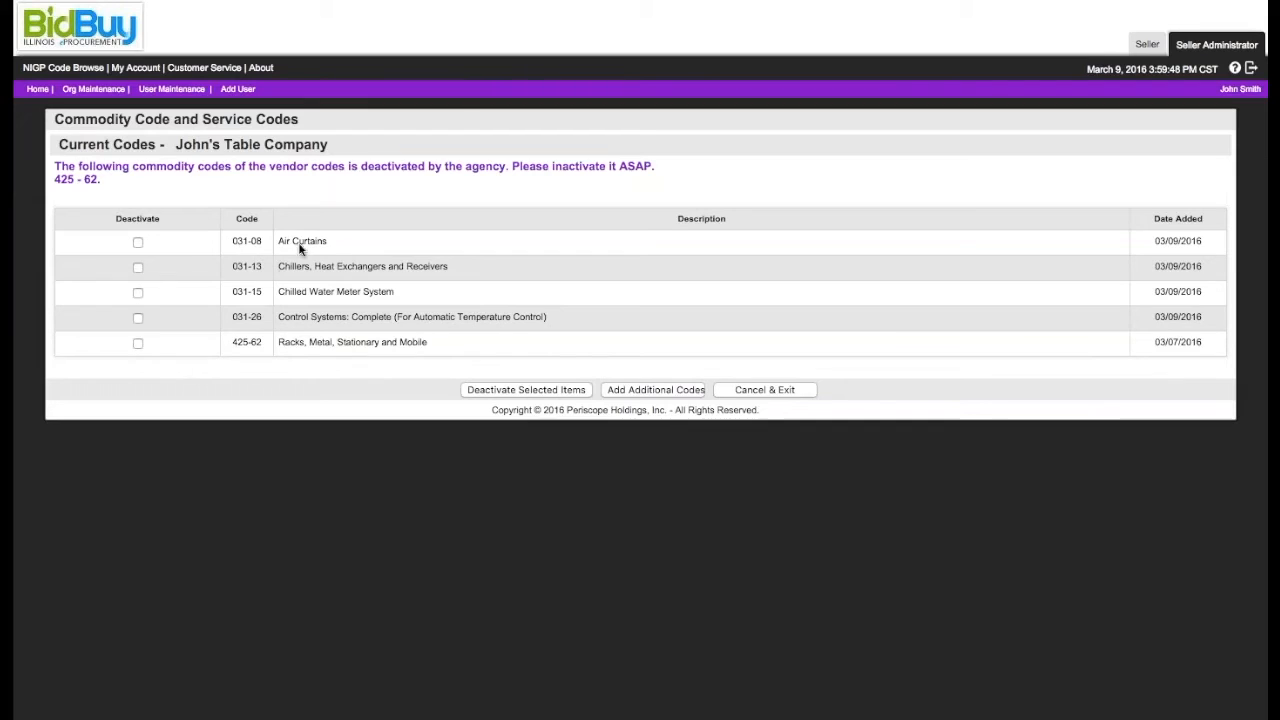
Step: Exit the current commodity codes list and open the organization's terms and categories
left_click(744, 389)
left_click(658, 313)
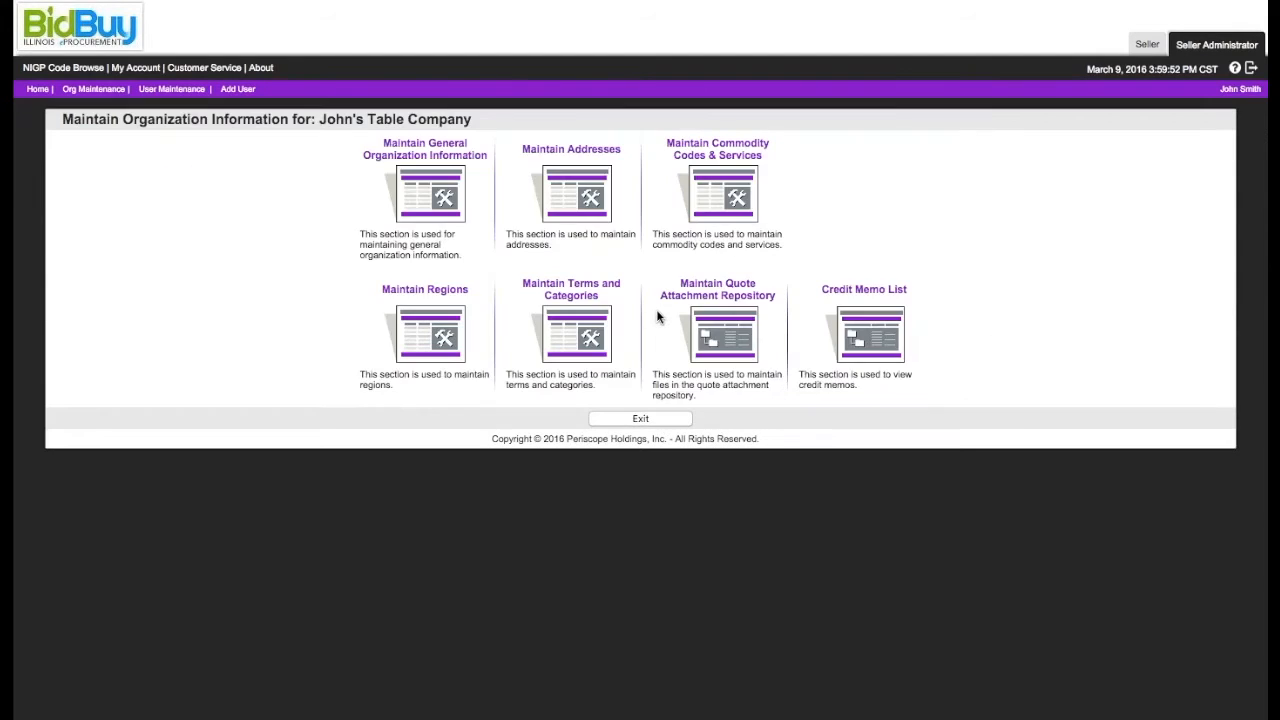
left_click(593, 297)
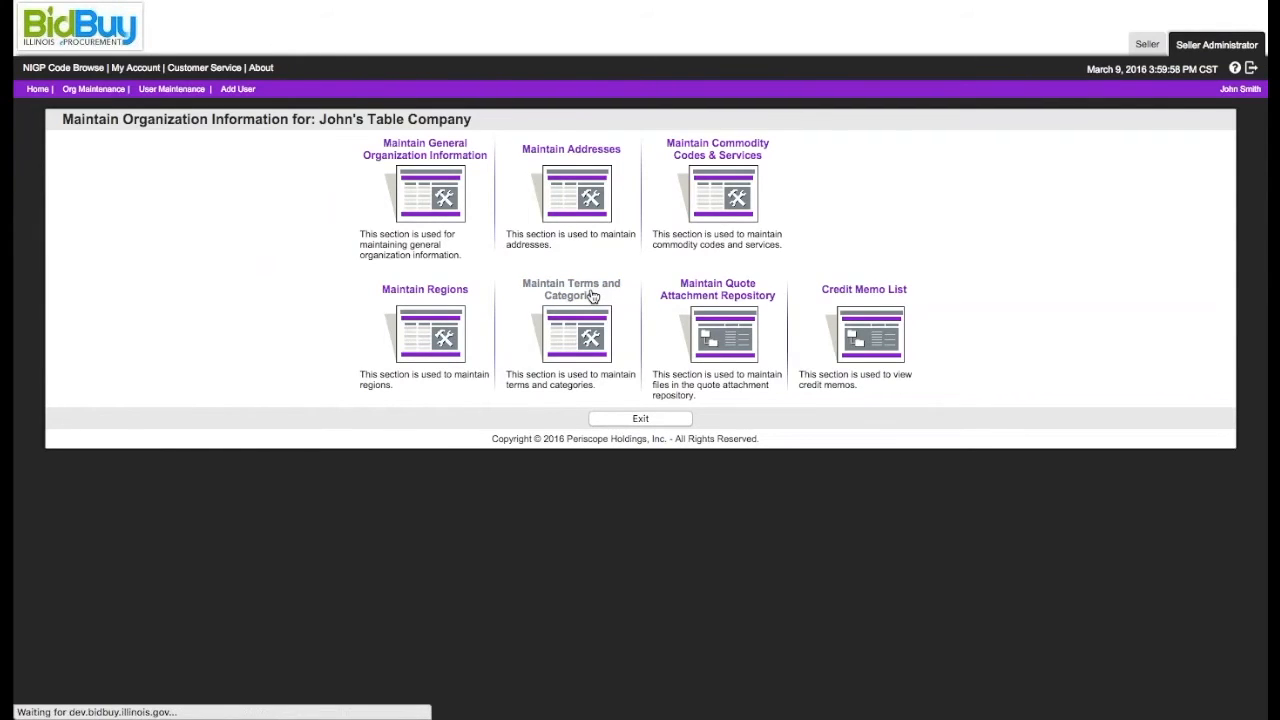
scroll(593, 297, "down", 1)
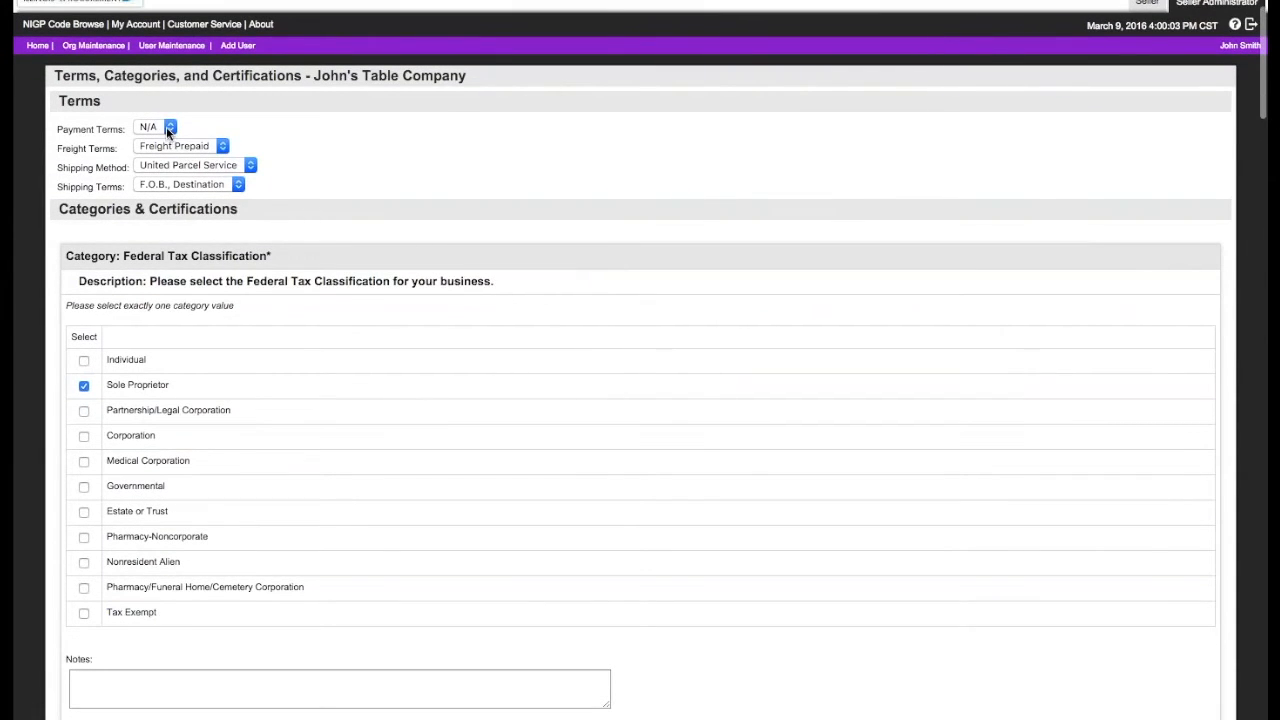
Step: Keep the freight terms as Freight Prepaid, set the shipping method to Federal Express, and save the terms and categories
left_click(194, 149)
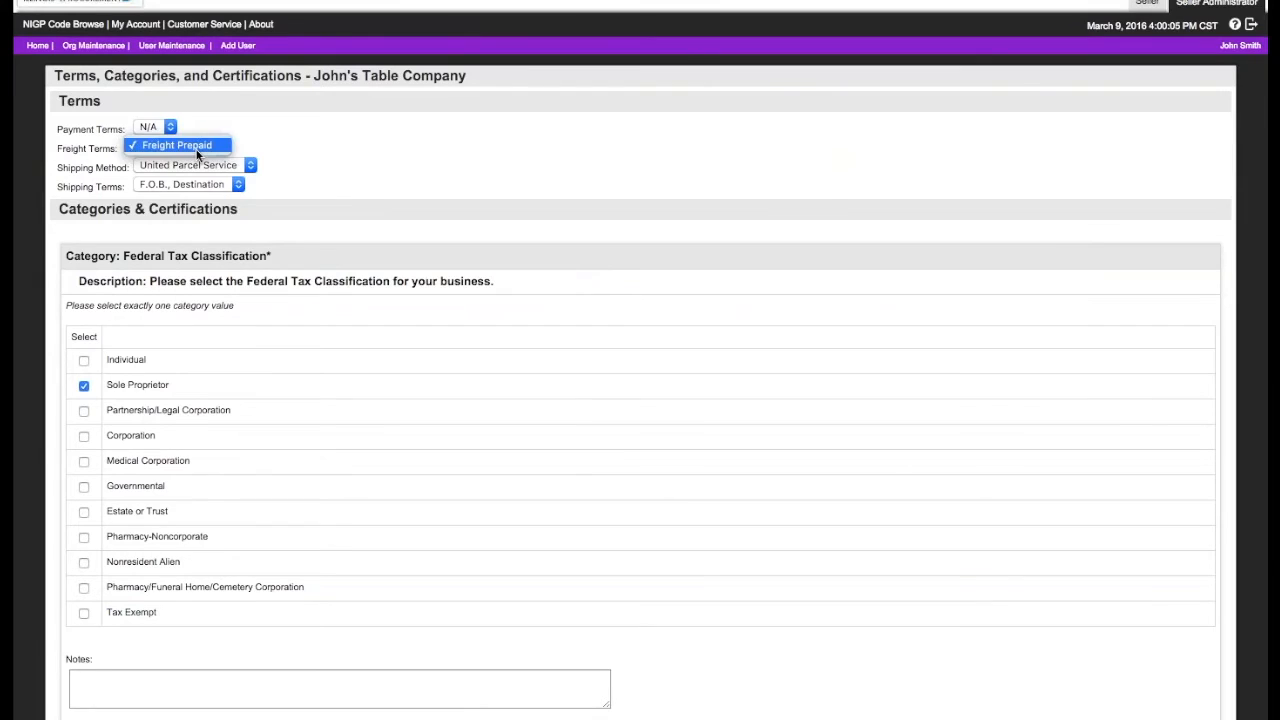
left_click(197, 150)
left_click(231, 167)
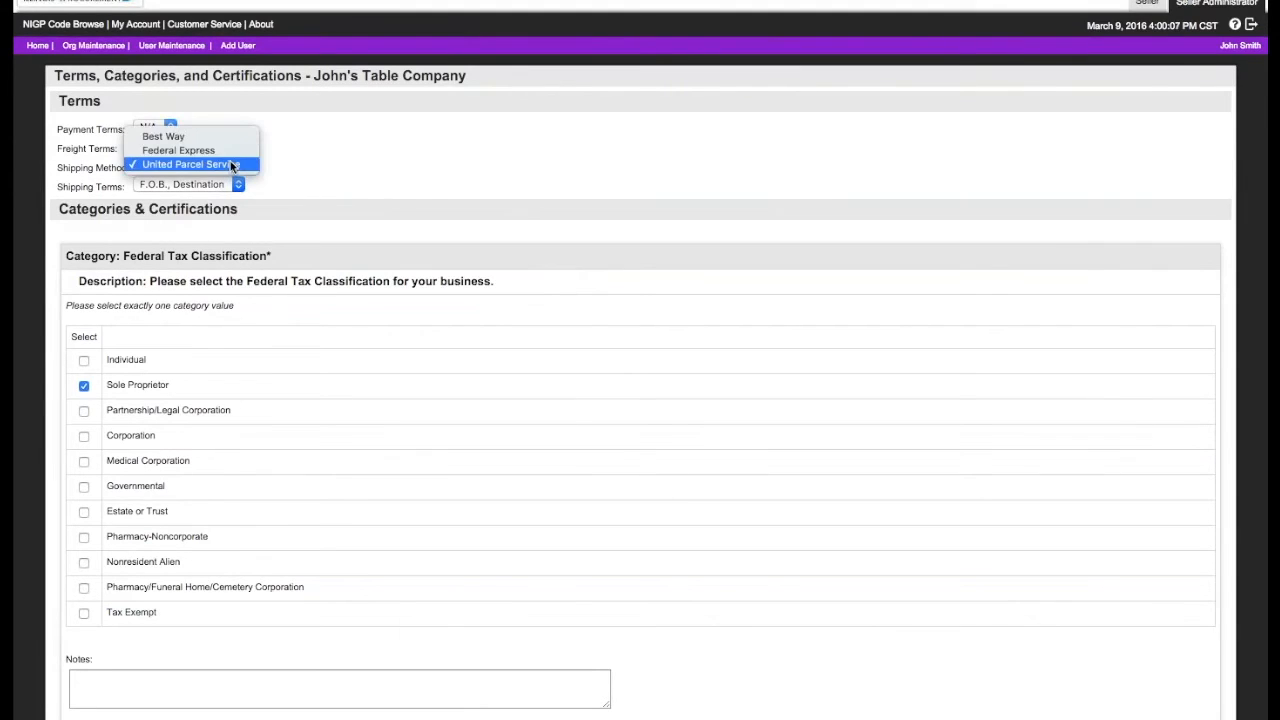
left_click(229, 150)
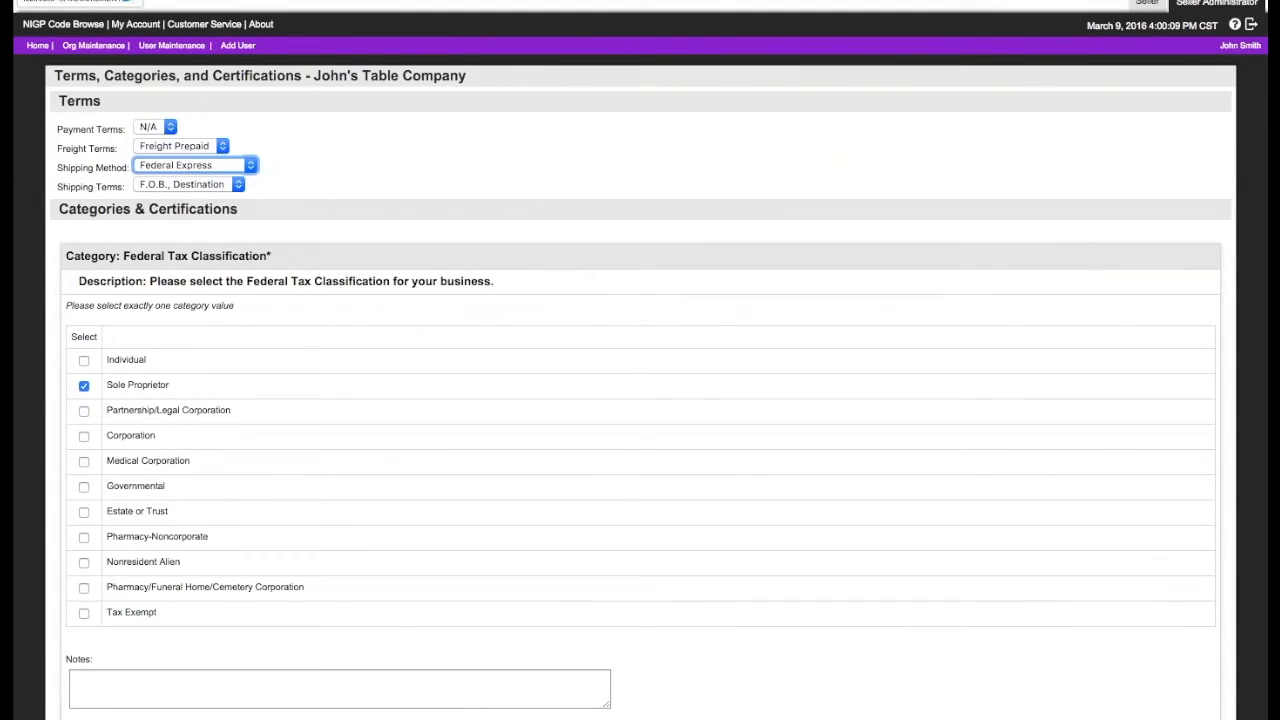
scroll(470, 280, "down", 15)
scroll(504, 383, "down", 20)
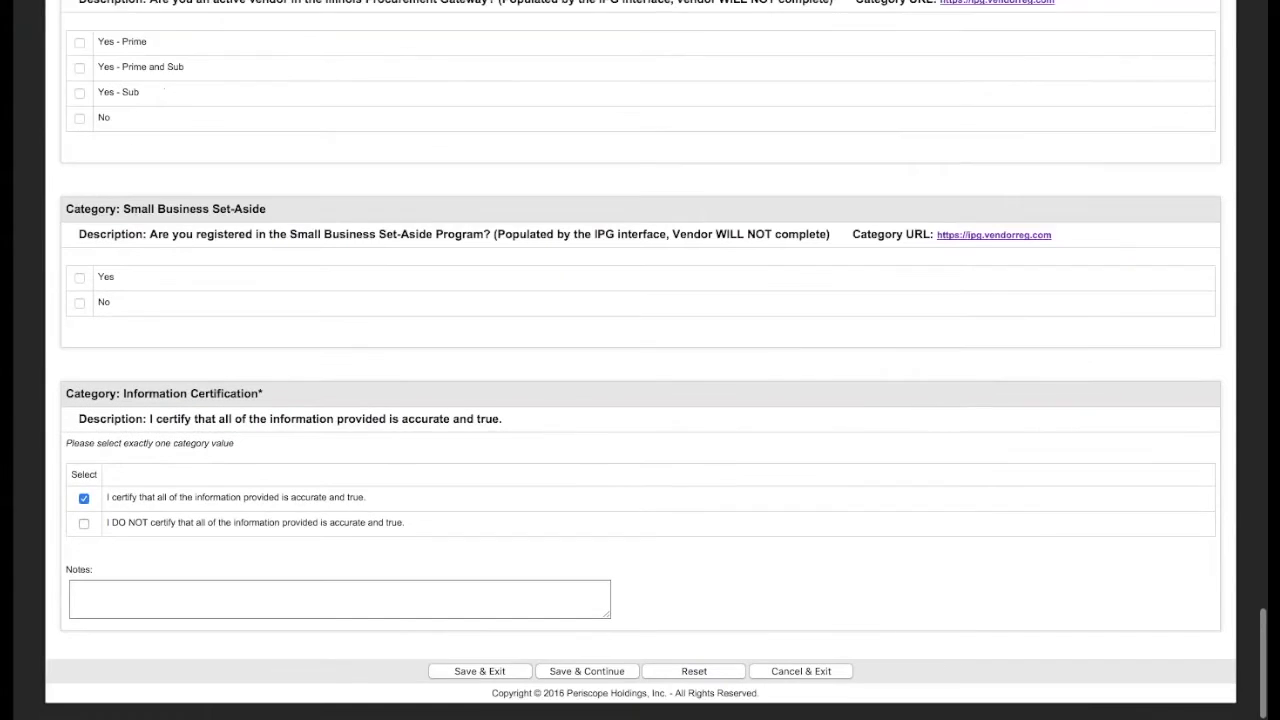
left_click(517, 683)
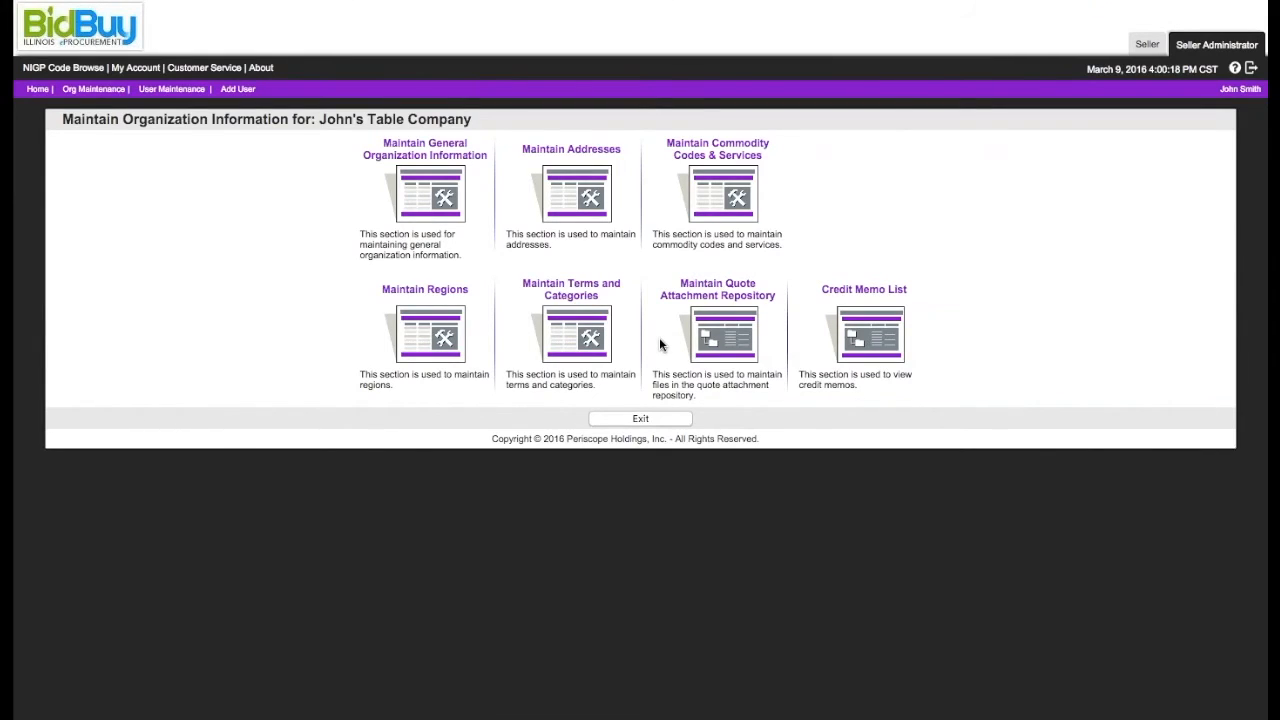
Step: Exit organization maintenance and start adding a new user from the account's user maintenance page
left_click(645, 420)
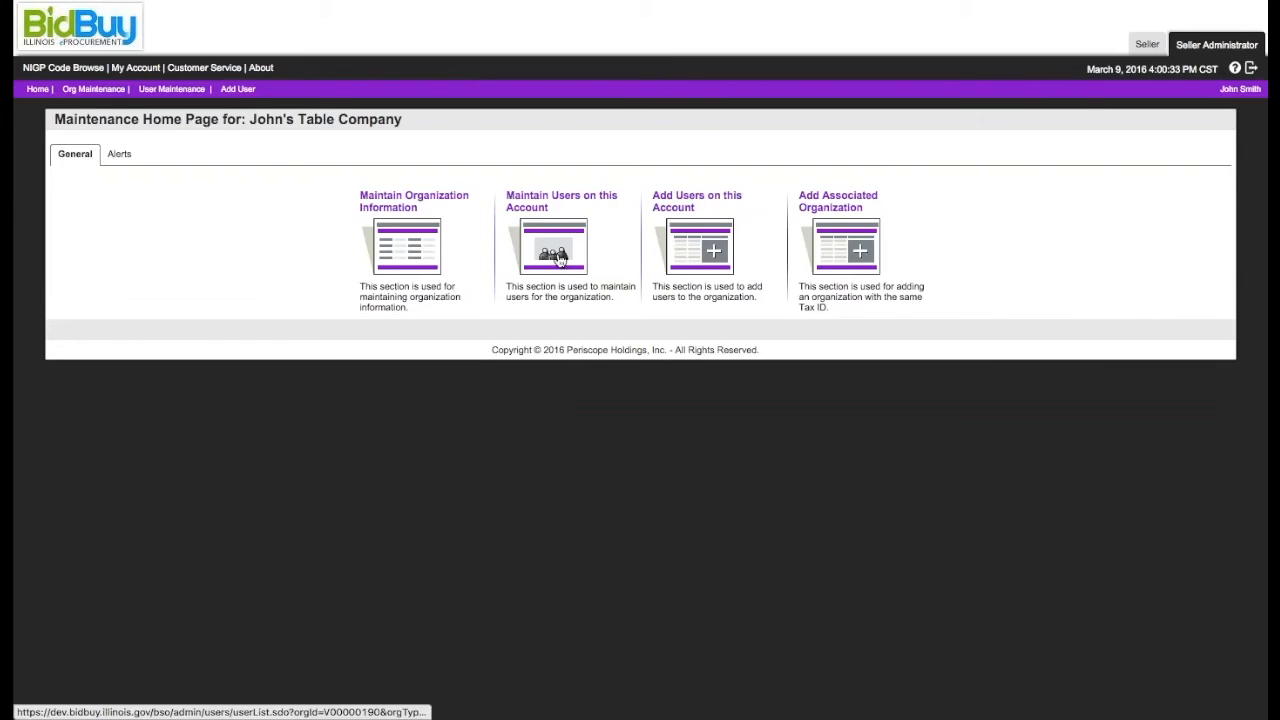
left_click(558, 256)
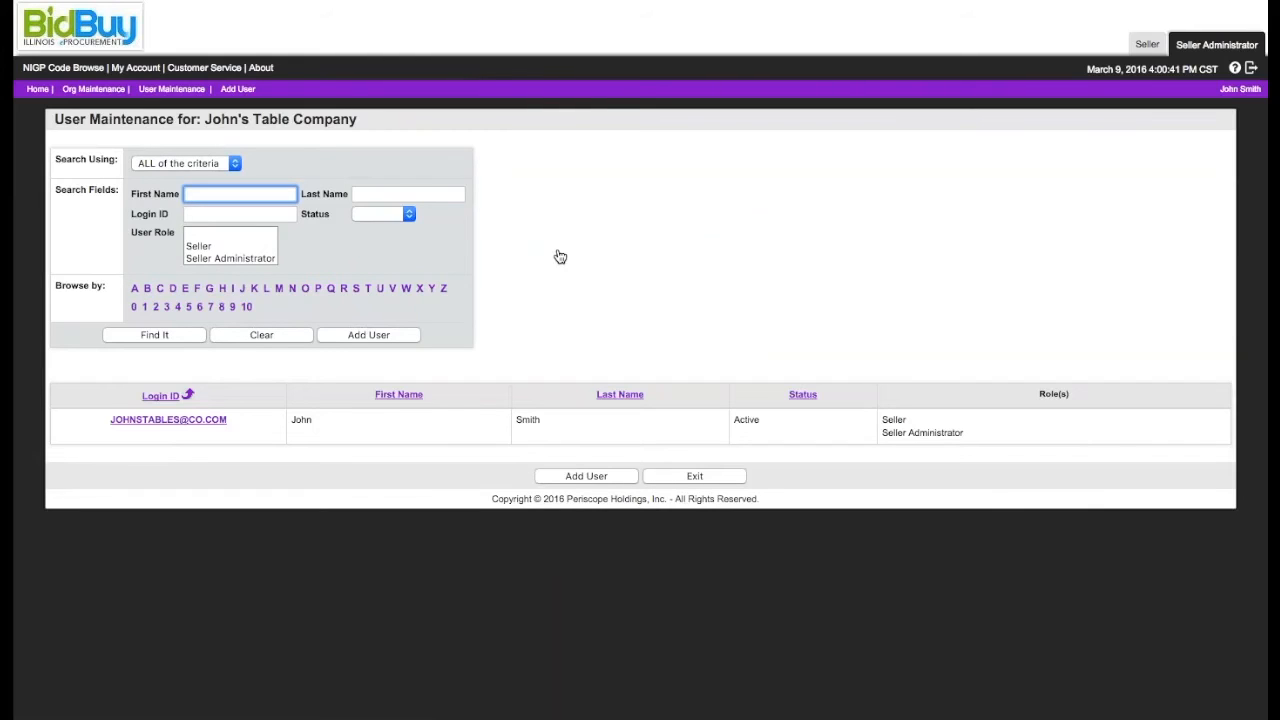
left_click(341, 336)
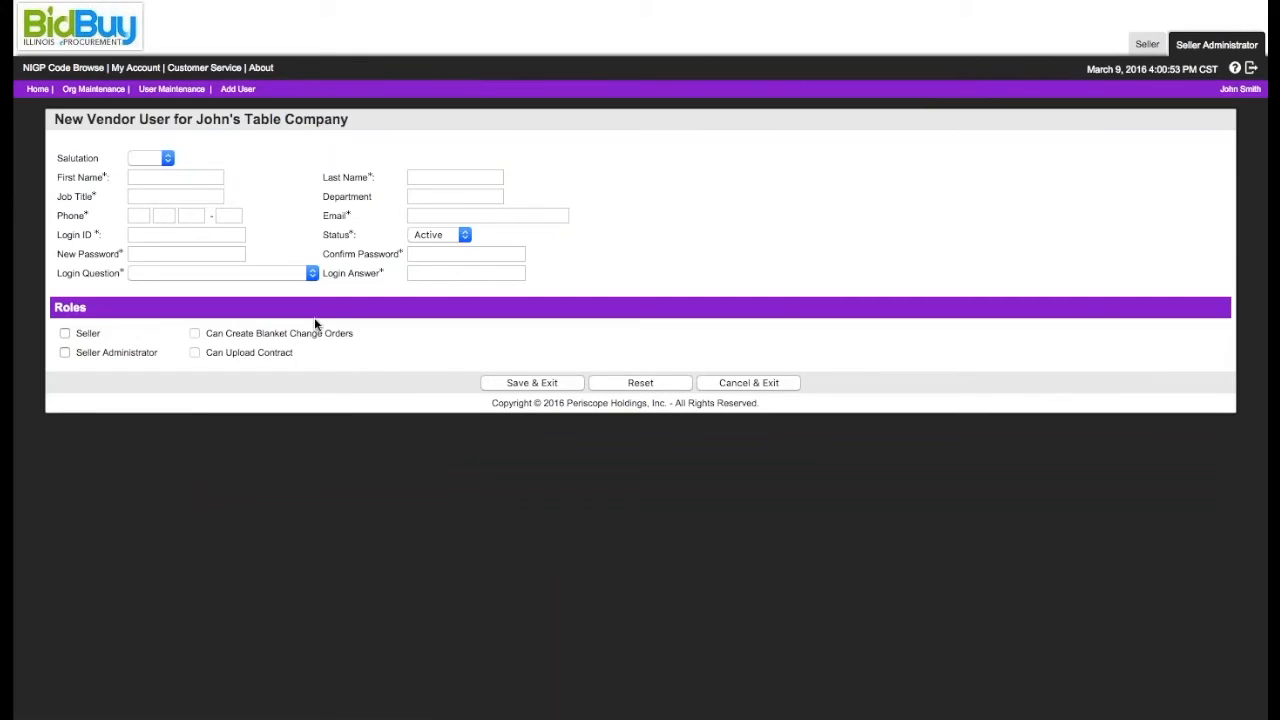
Step: Set the new user's salutation to Mr., fill in the first and last name, and enter the job title CFO
left_click(160, 161)
left_click(160, 183)
key("Tab")
type("John")
key("Tab")
type("Smith Jr.")
key("Tab")
type("CFO")
Step: Fill in the new user's phone number and e-mail address, leaving the department blank
key("Tab")
key("Tab")
type("217 555 5555")
key("Tab")
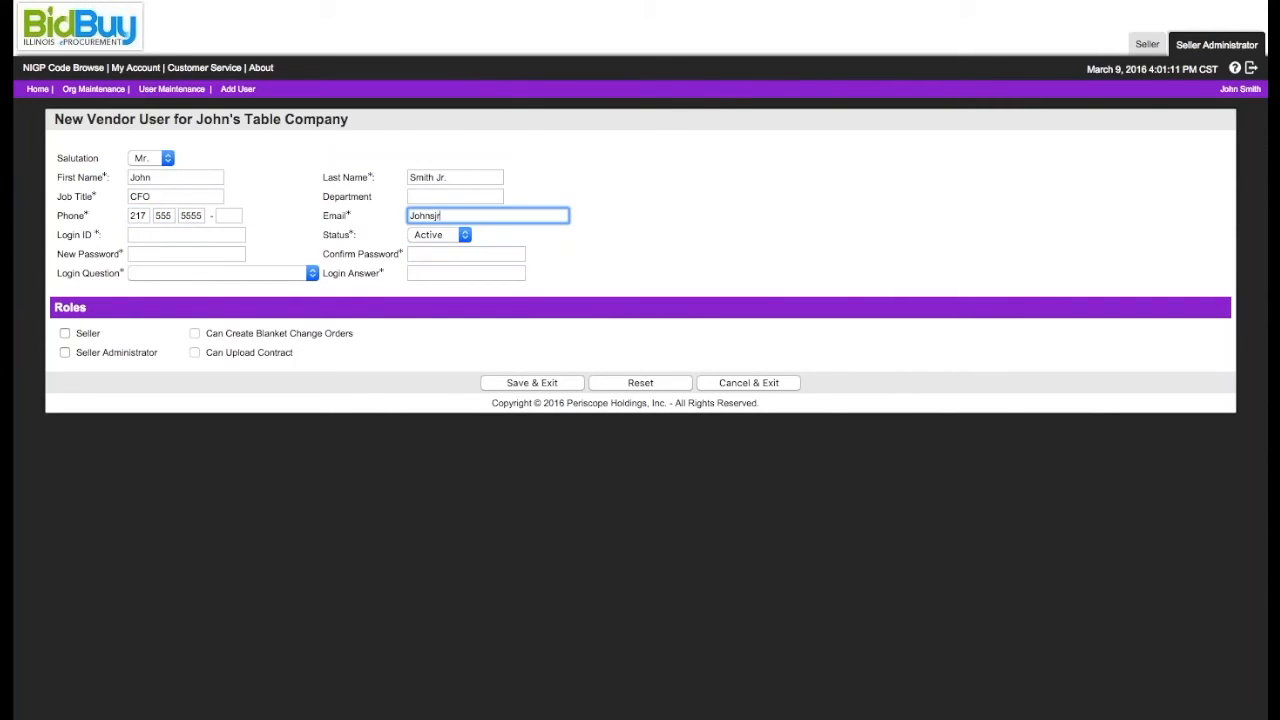
Step: Enter the new user's e-mail address as the login ID and keep the status Active
key("Tab")
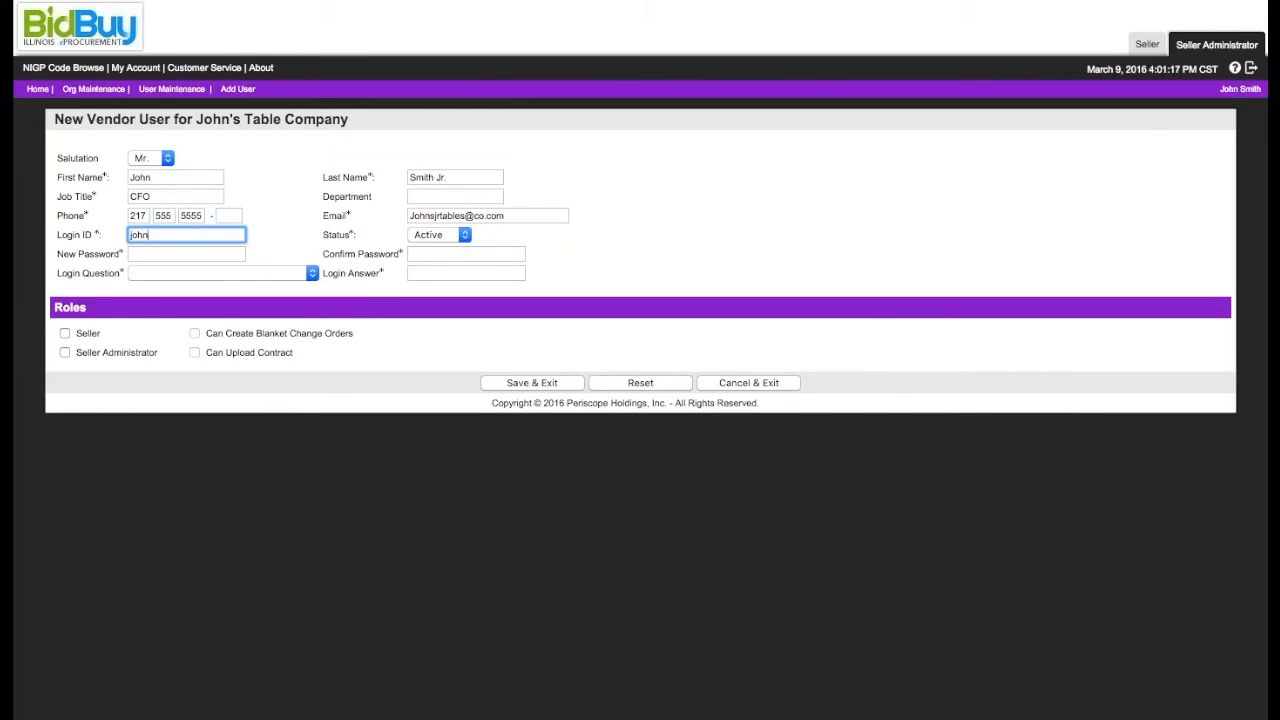
key("Tab")
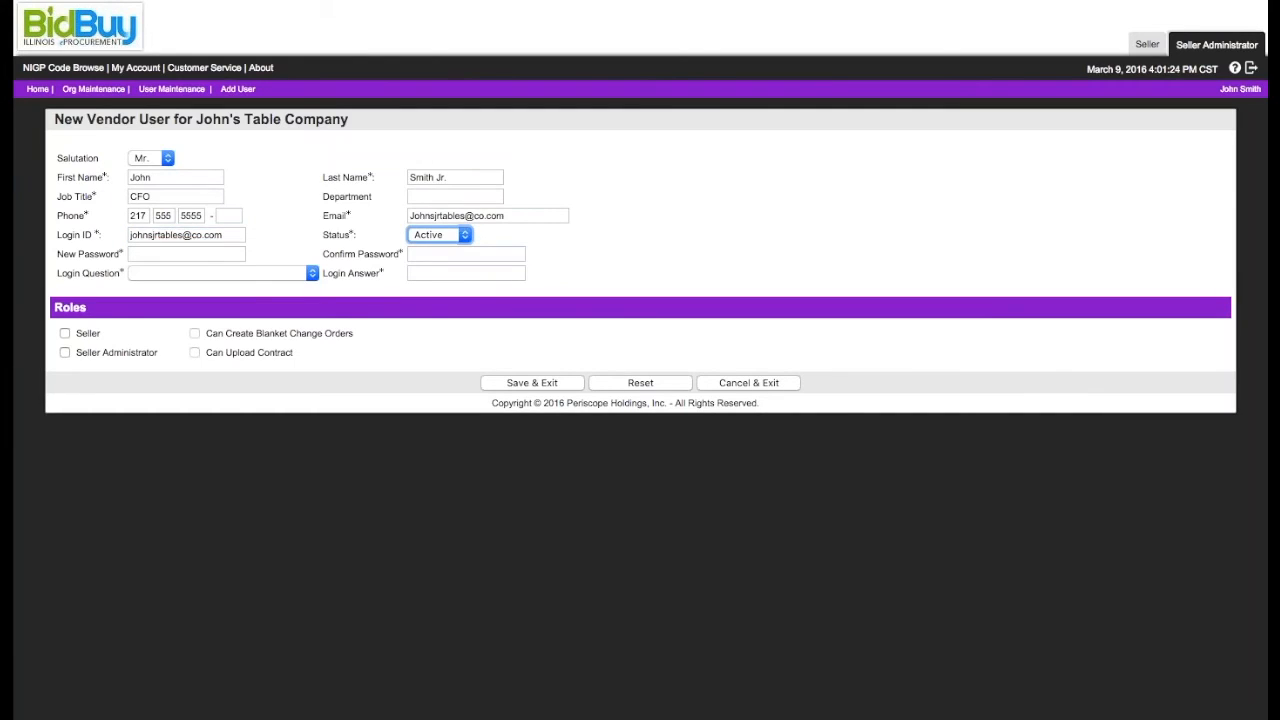
left_click(453, 237)
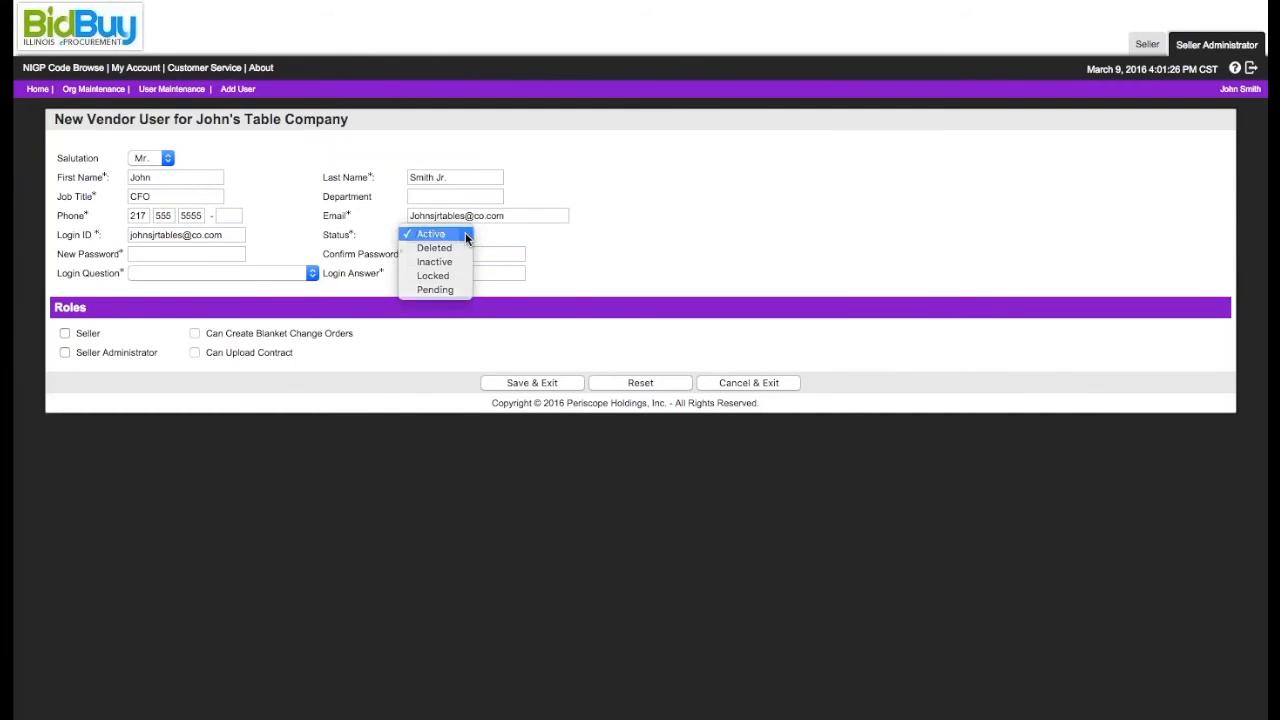
left_click(465, 233)
Step: Enter and confirm the new user's password
left_click(212, 255)
type("••••••••••")
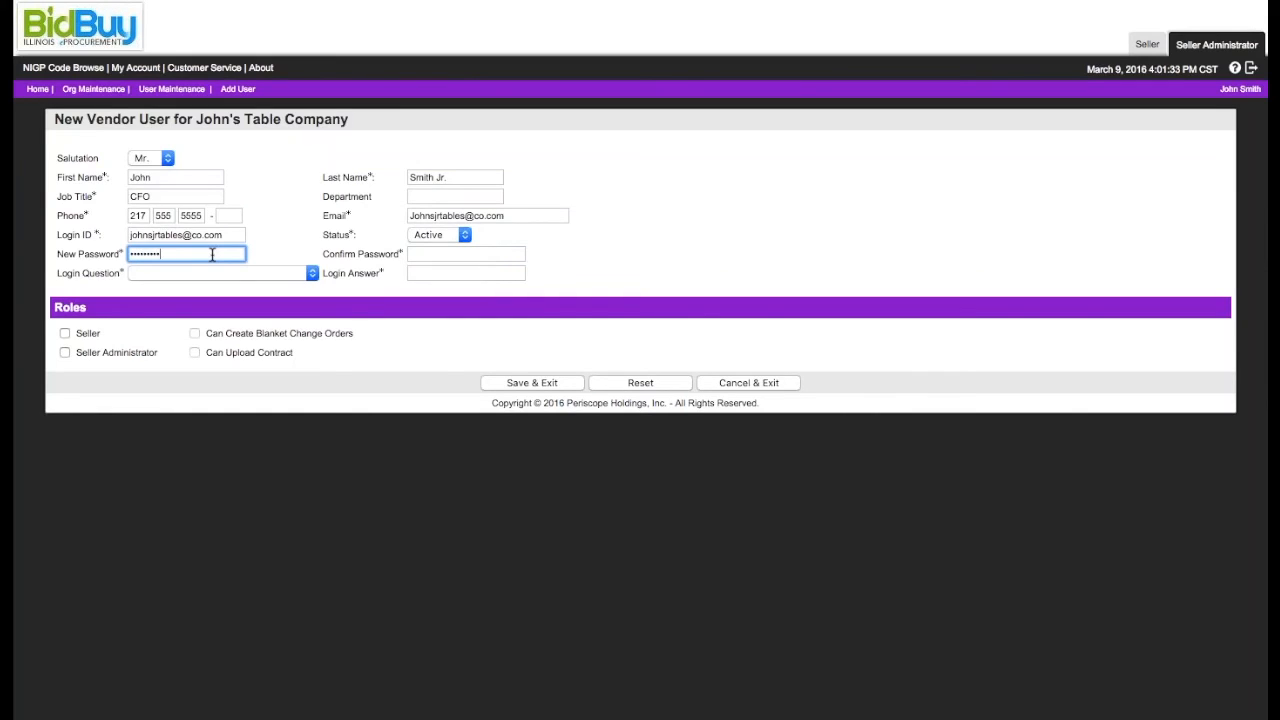
key("Tab")
type("••••••")
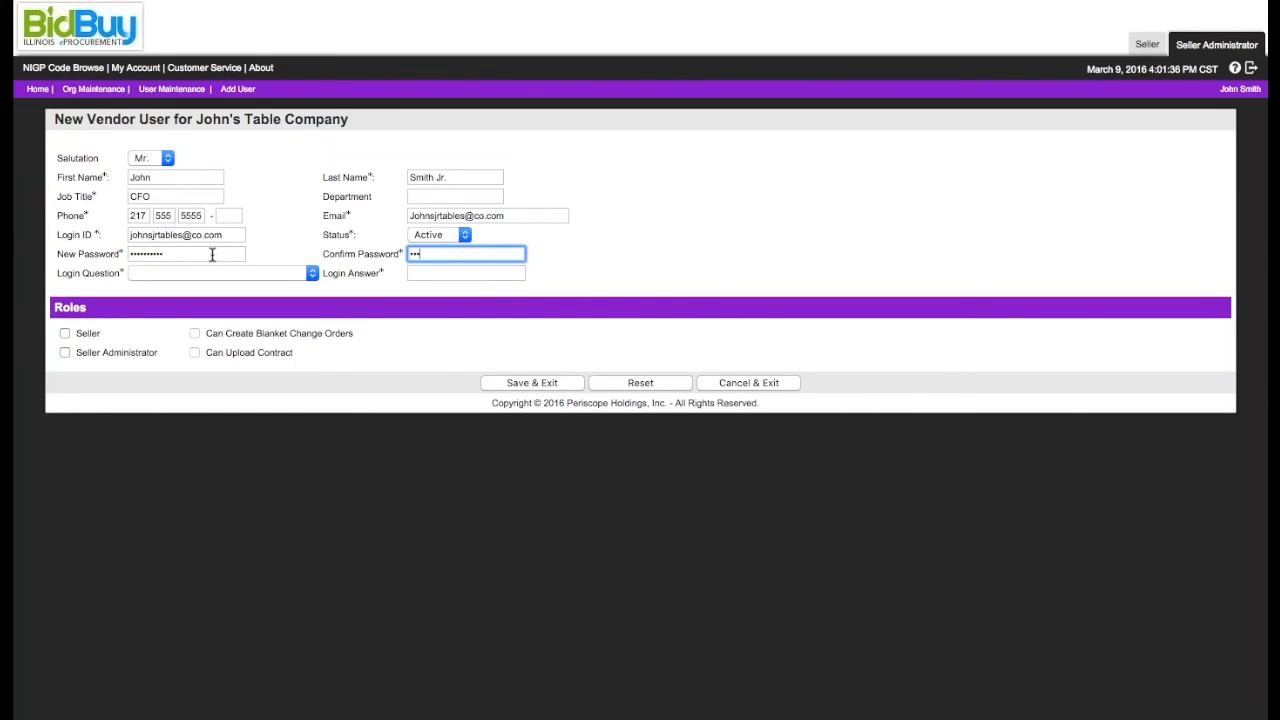
type("••••")
Step: Complete the new user with the login question "What city were you born in?", its answer and the Seller role, and save
left_click(312, 273)
left_click(308, 300)
left_click(414, 272)
type("Anywhere")
left_click(65, 334)
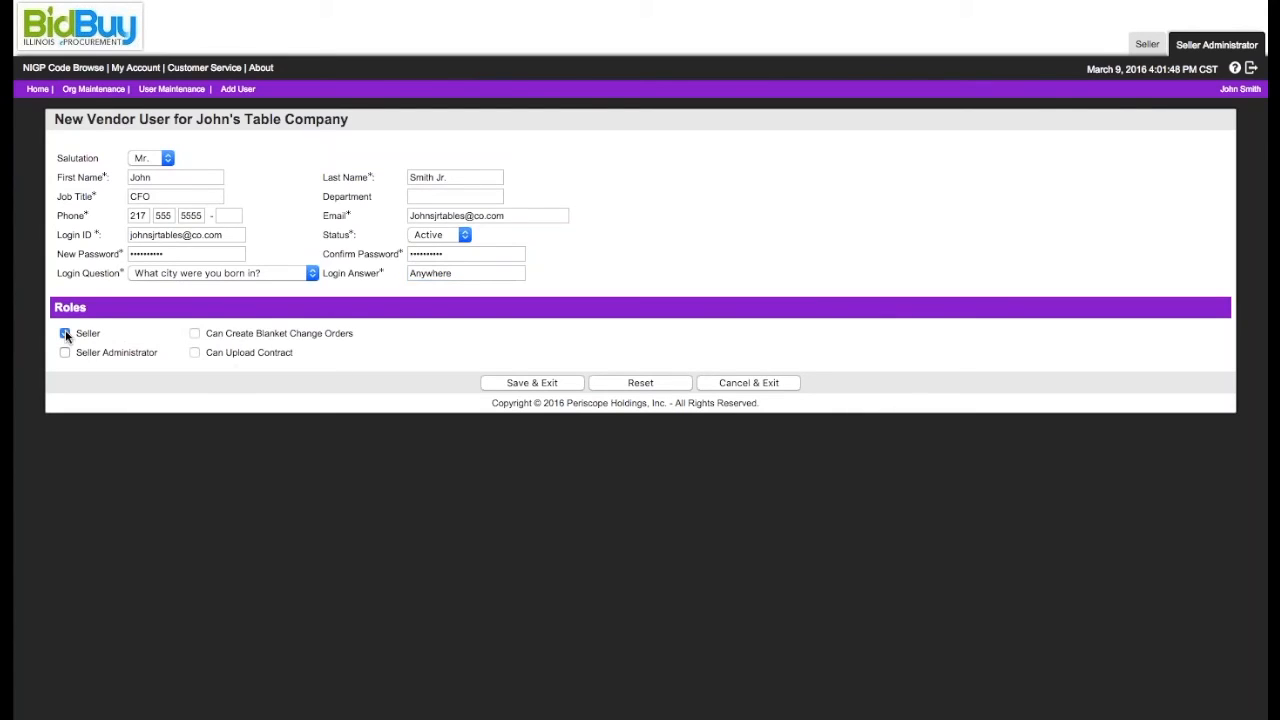
left_click(531, 383)
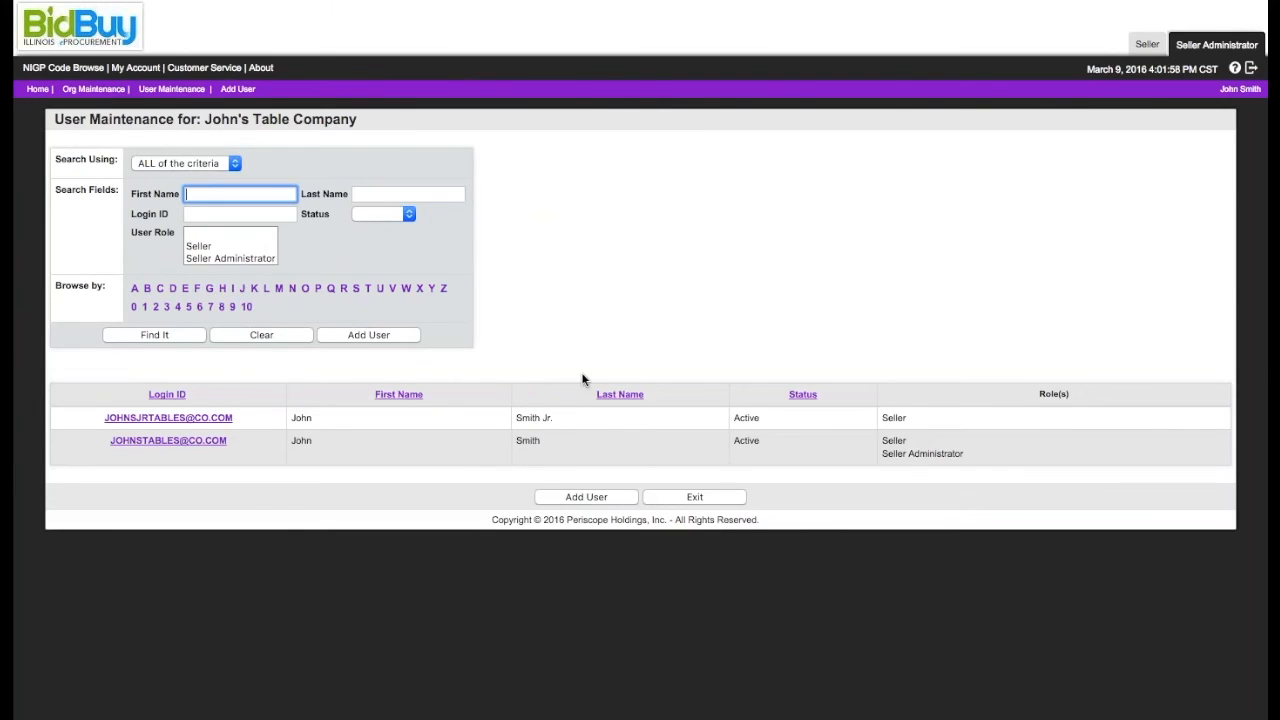
Step: Look at the status options in the user search, leave the status filter blank, and exit user maintenance
left_click(377, 213)
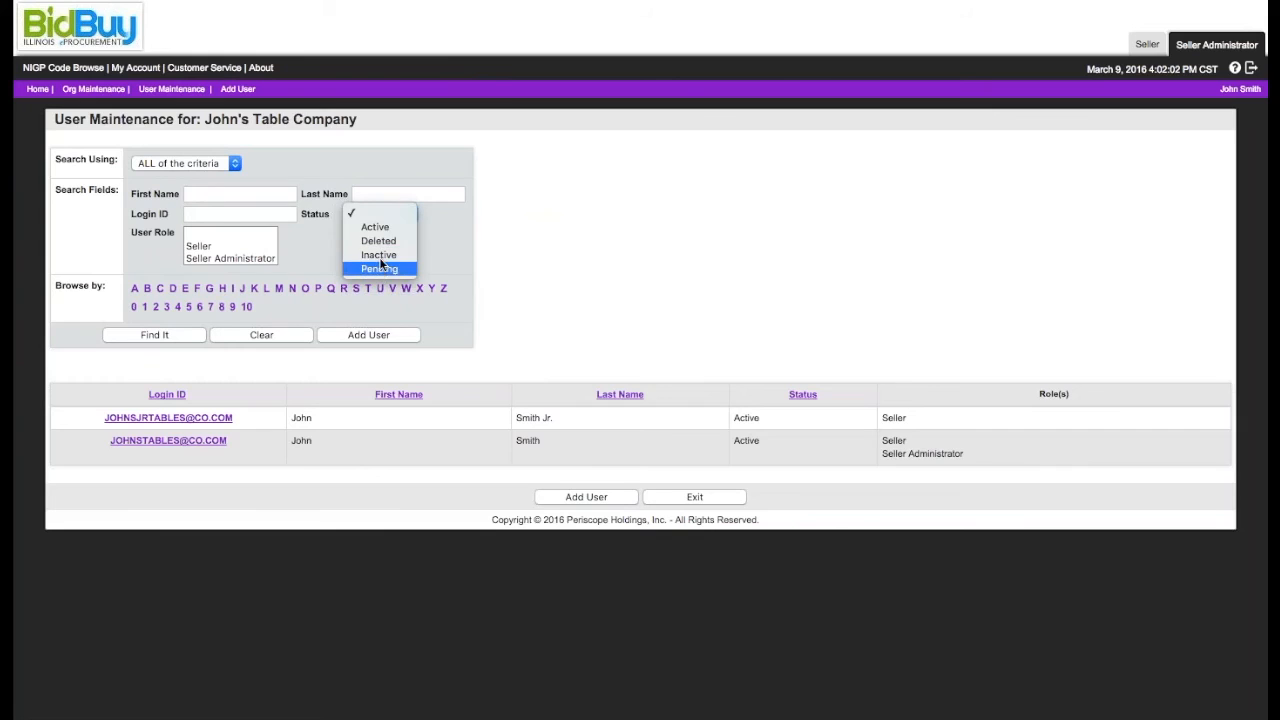
left_click(434, 219)
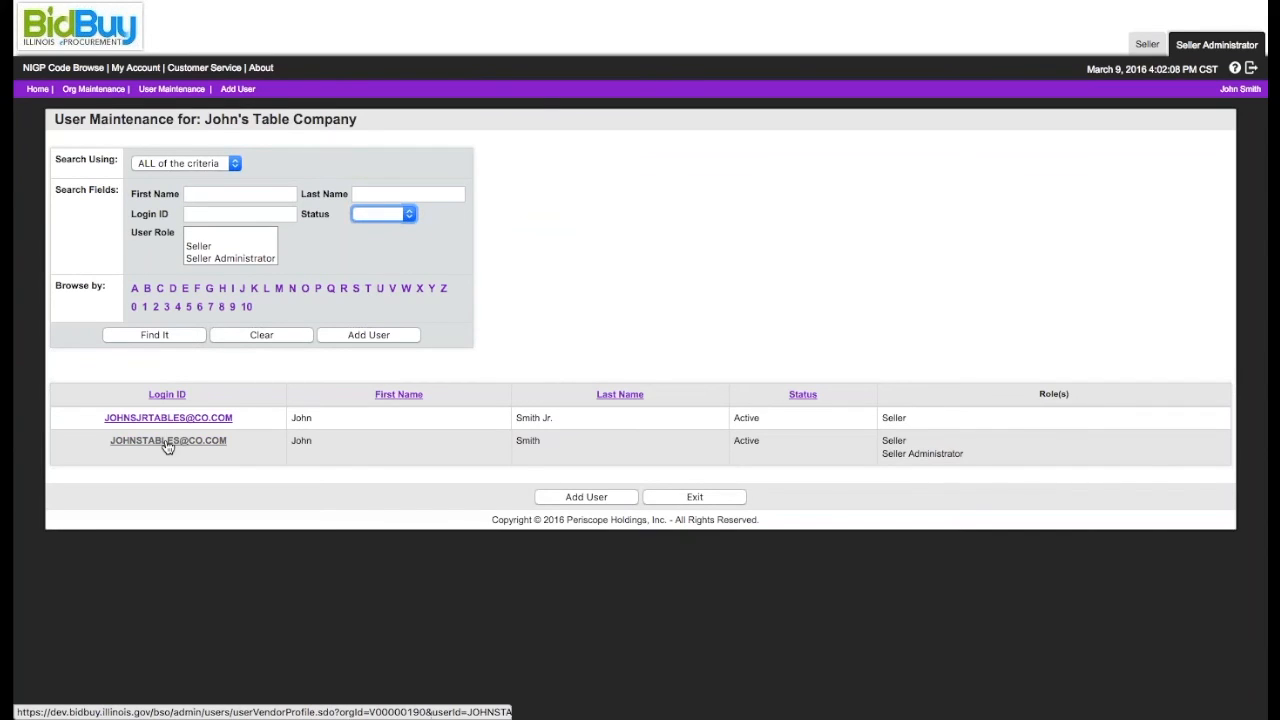
left_click(673, 502)
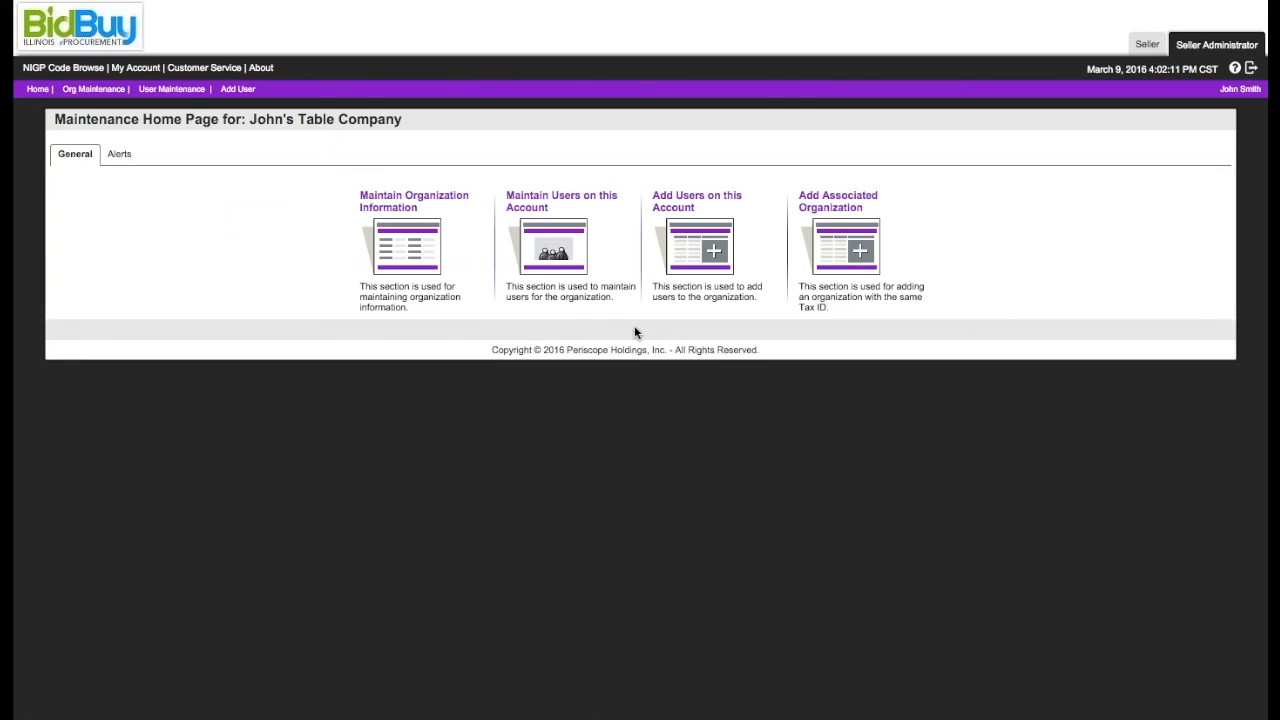
Step: View the form for adding users on the account and leave it without saving
left_click(710, 238)
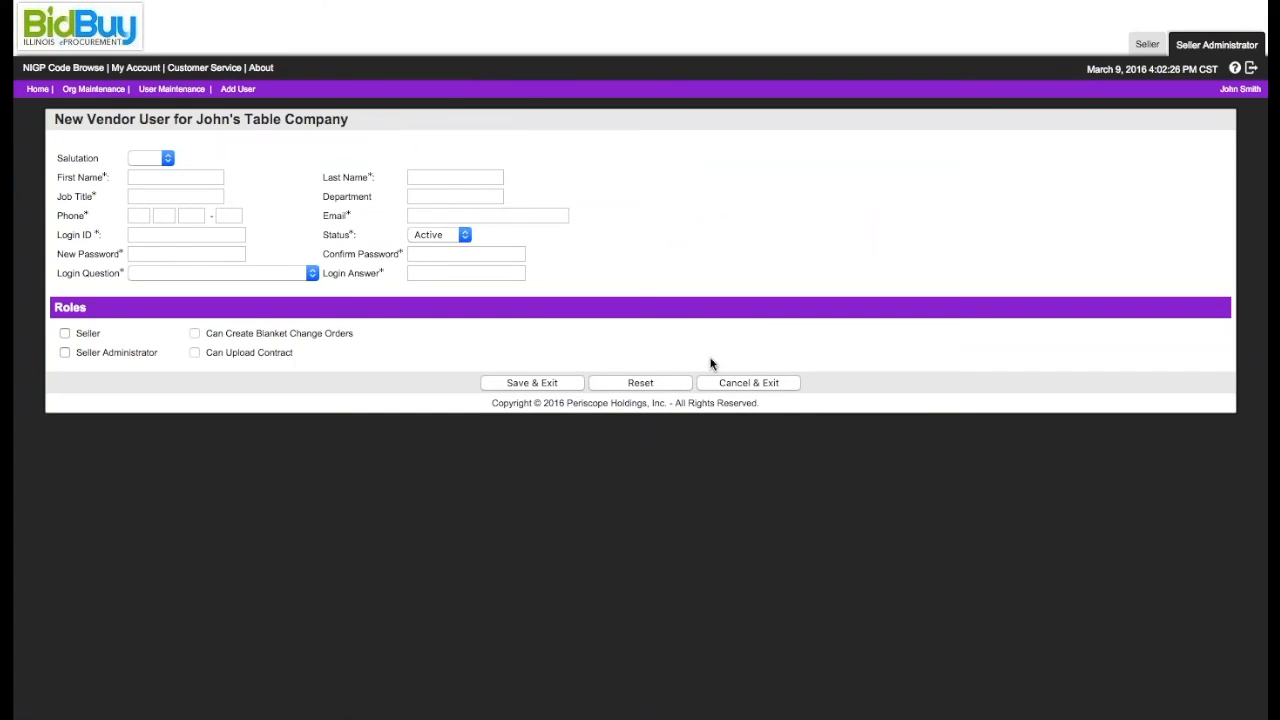
left_click(728, 383)
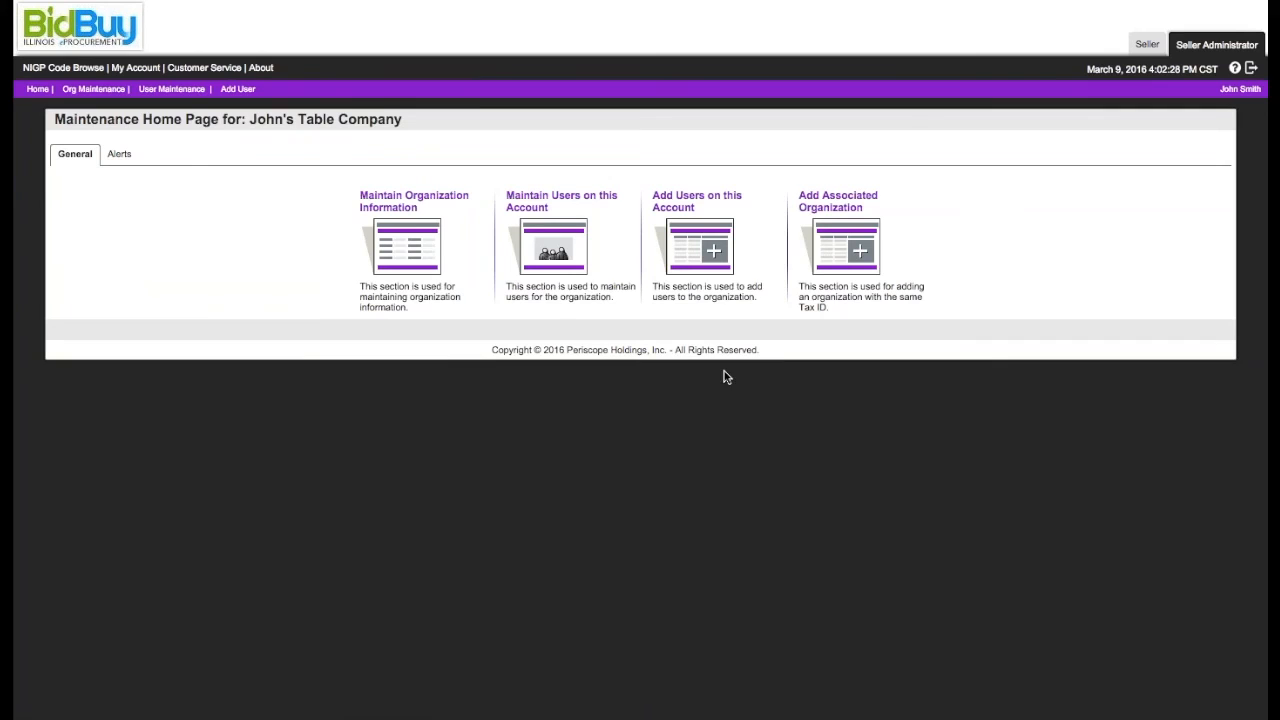
Step: Start a registration request for an associated organization and enter the recipient's e-mail address
left_click(842, 242)
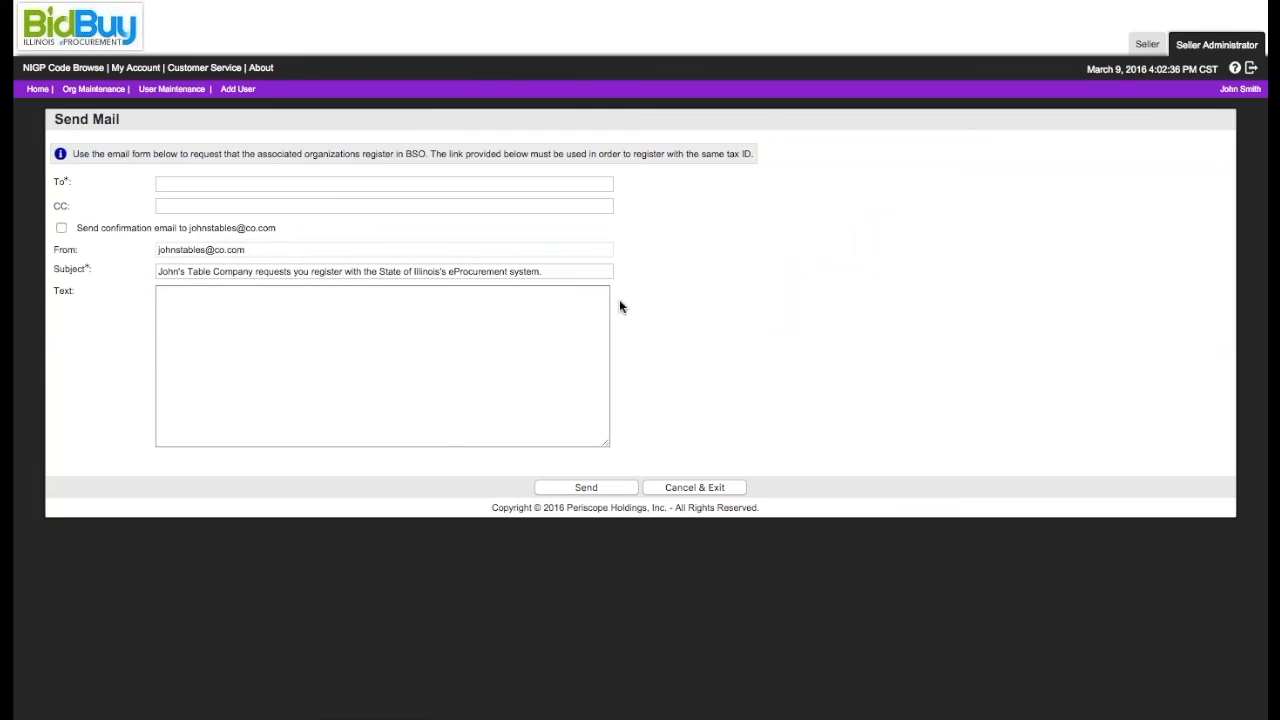
left_click(491, 184)
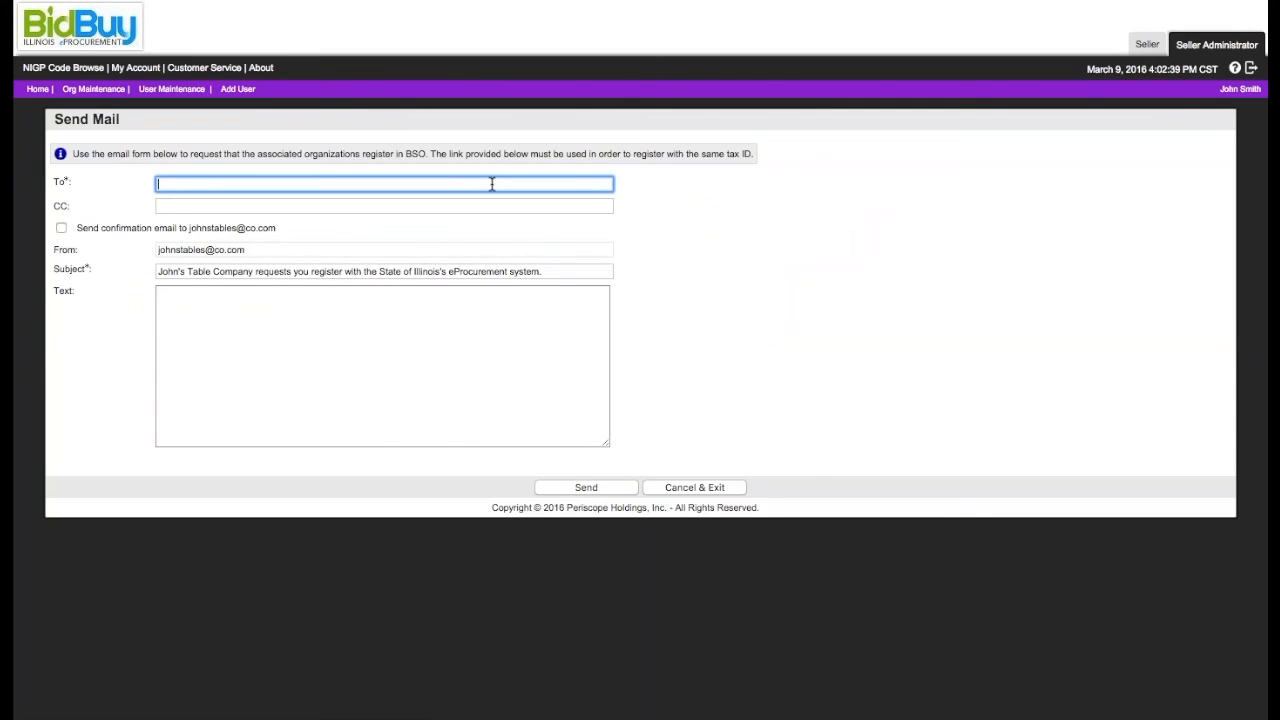
key("Tab")
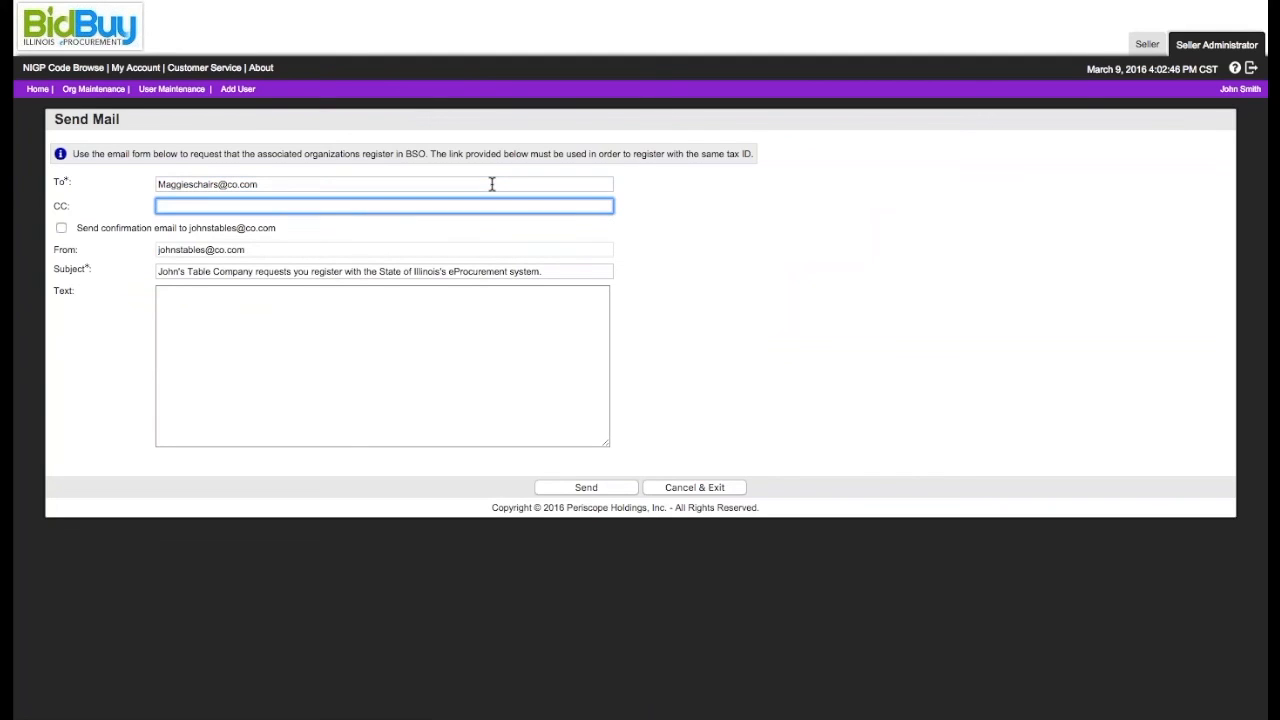
Step: Write "Please come join us in BidBuy as an Associated Vendor!", sign it with thanks and the sender's name, and send the request
left_click(284, 310)
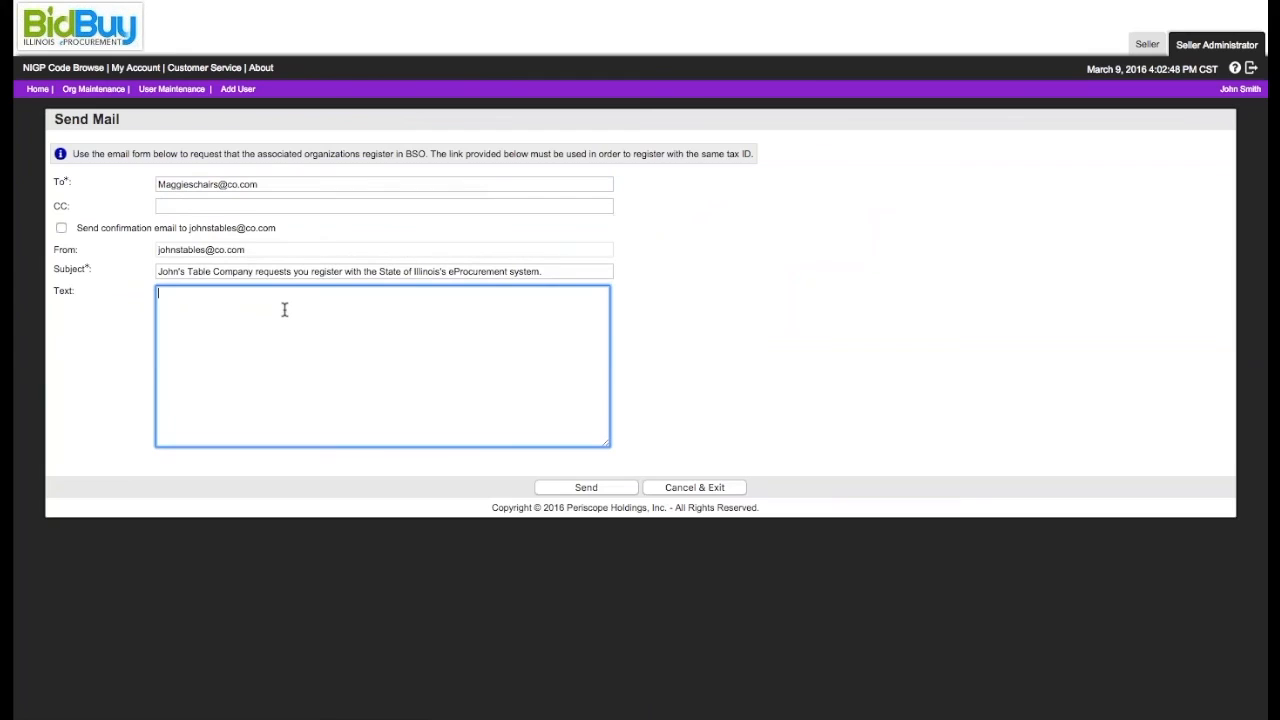
type("Please come jo")
type("in us in Bid")
type("Buy as ")
type("a ")
type("n Associated ")
type("Venodr")
key("BackSpace")
key("BackSpace")
key("BackSpace")
type("dor!  Thanks,")
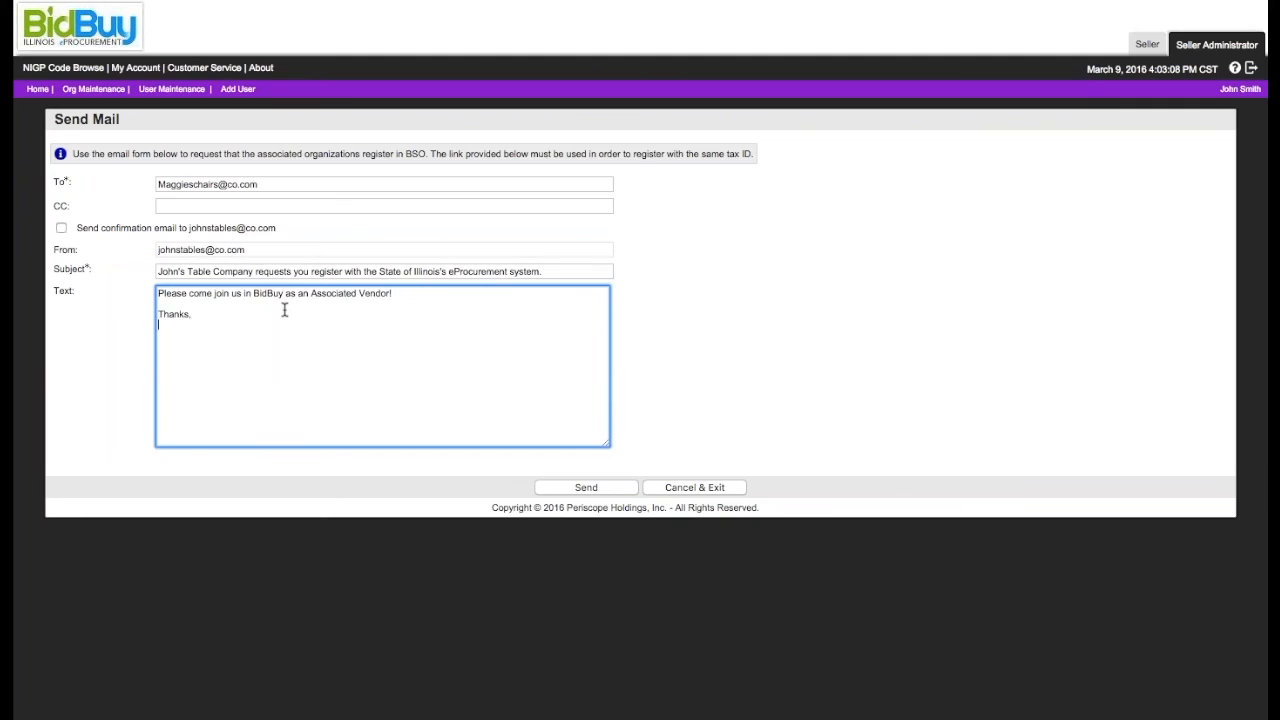
key("Return")
type("John Smith")
left_click(589, 487)
left_click(653, 365)
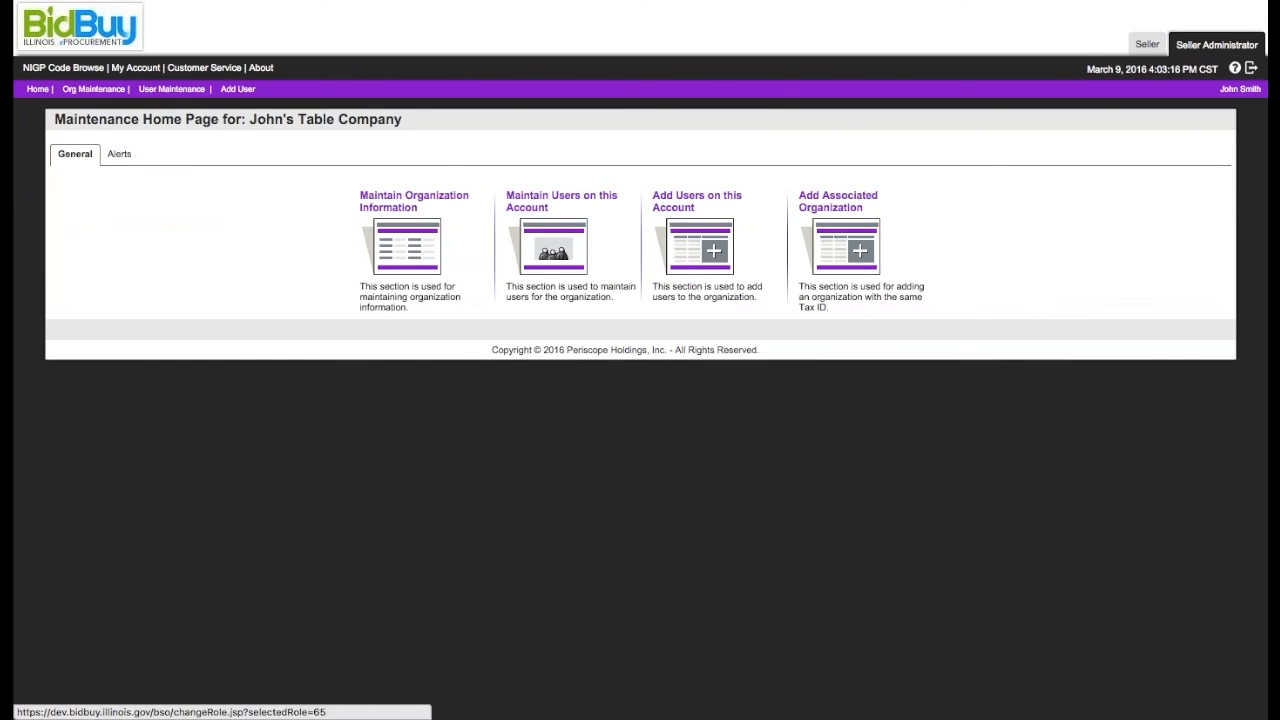
Step: Log out of the vendor account and return to the login page
left_click(1250, 71)
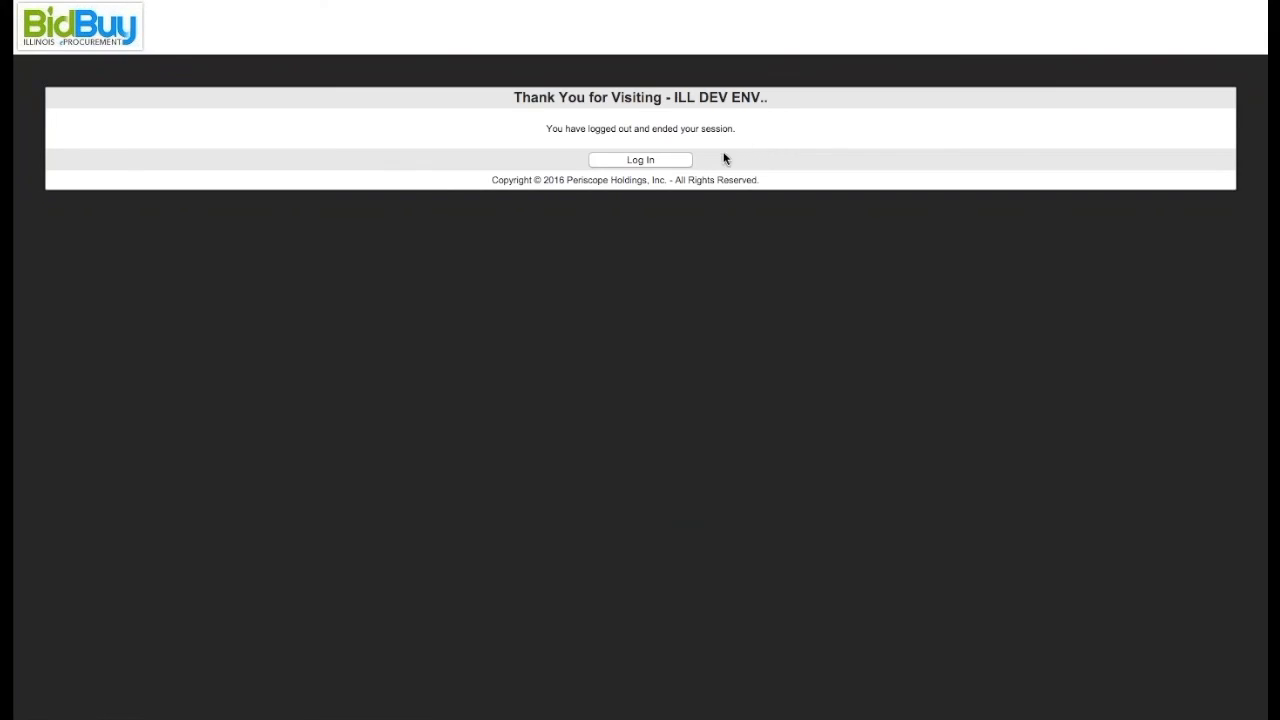
left_click(686, 163)
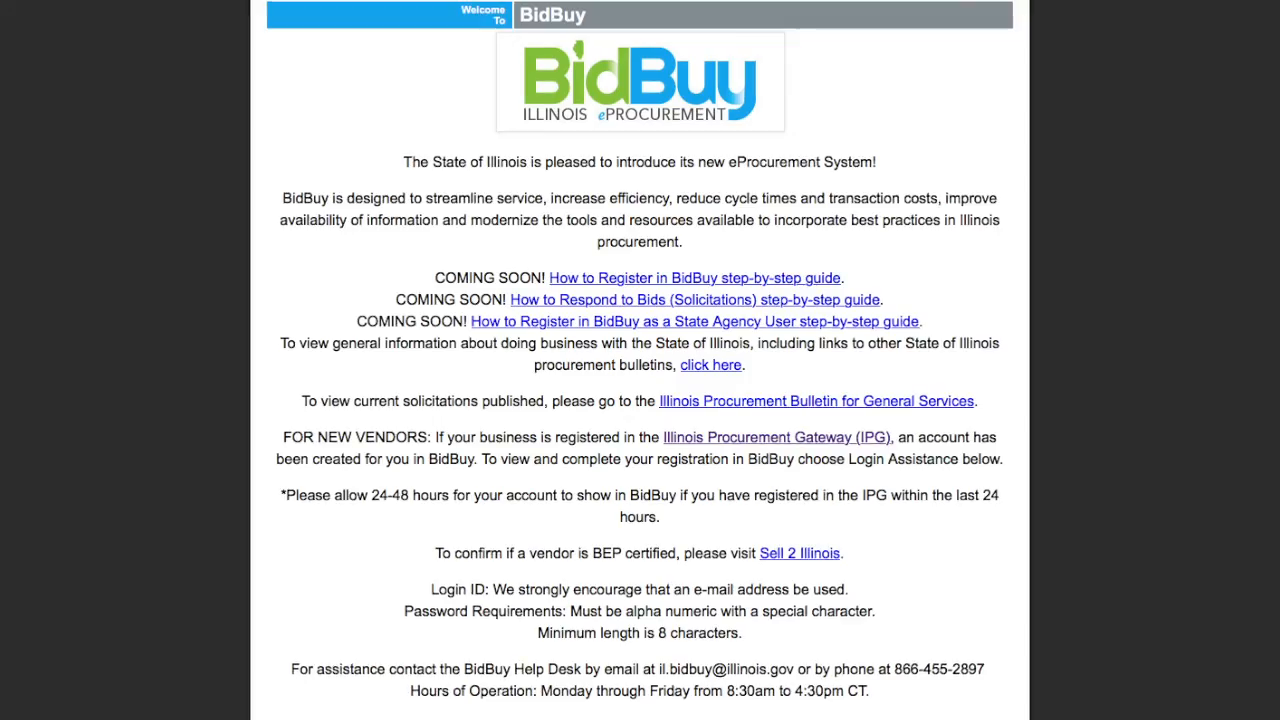